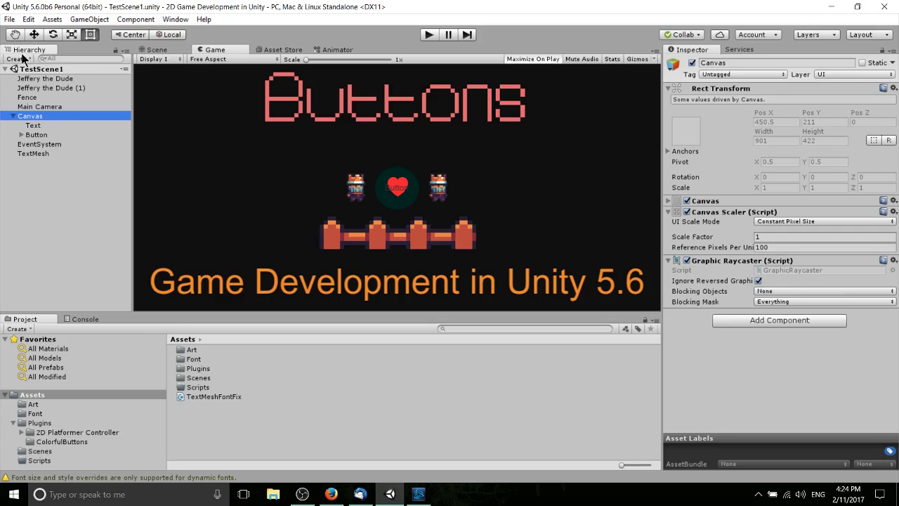
Add a UI Slider as a child of the Canvas.
drag(663, 149, 738, 151)
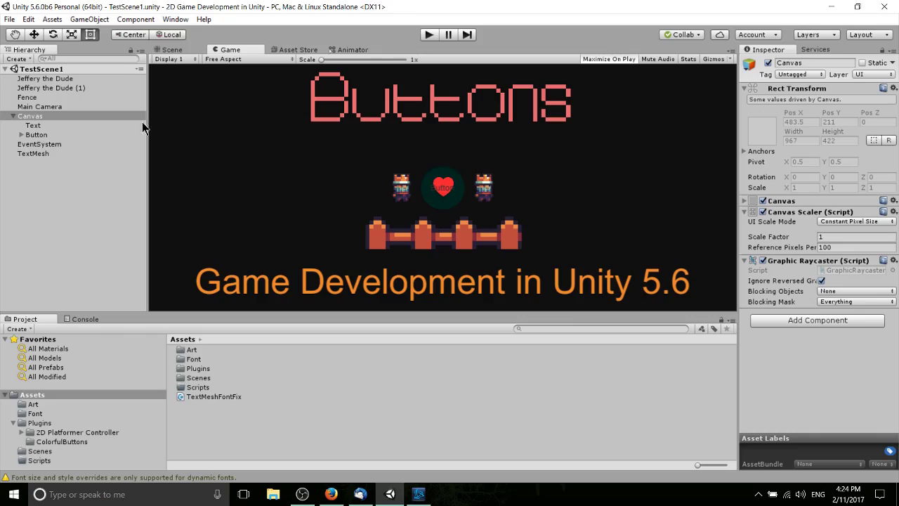
click(57, 117)
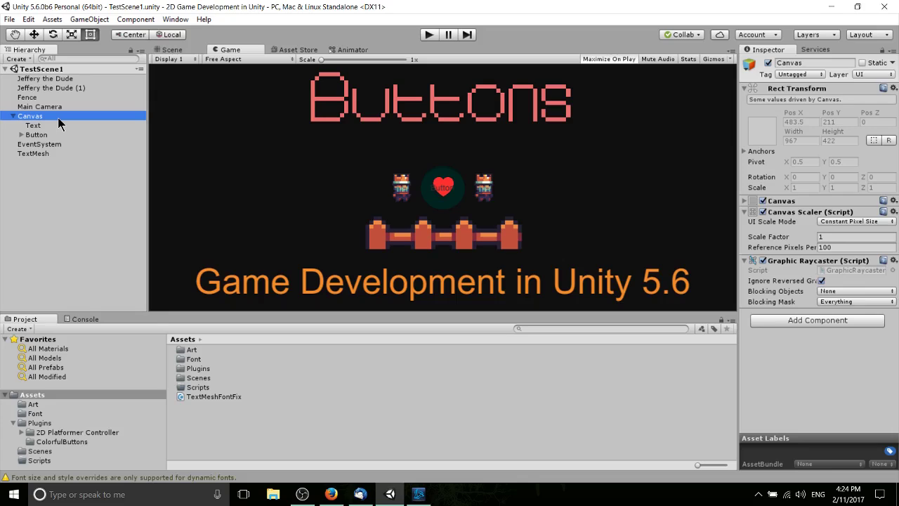
right_click(58, 117)
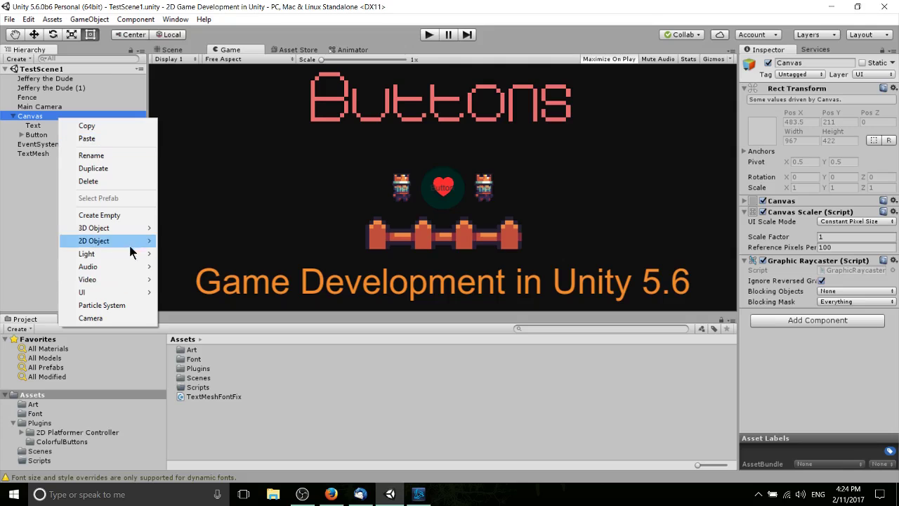
click(91, 19)
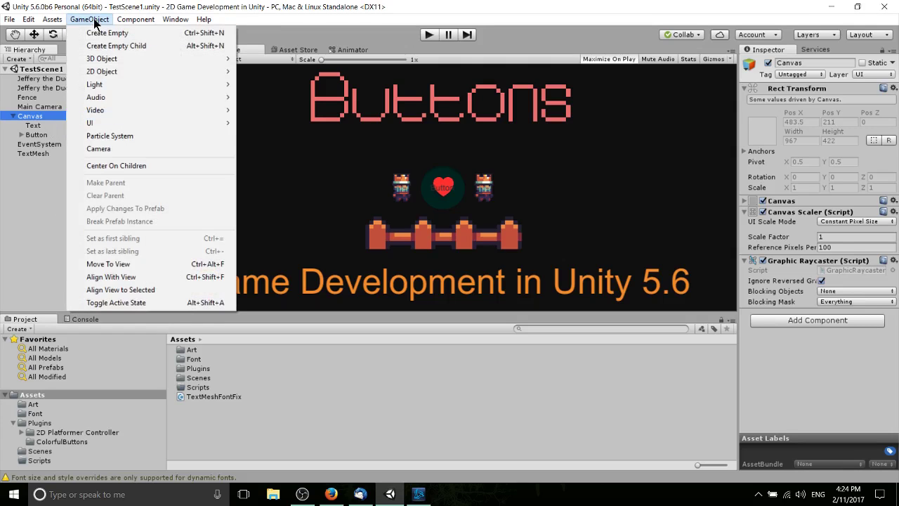
click(93, 21)
right_click(46, 115)
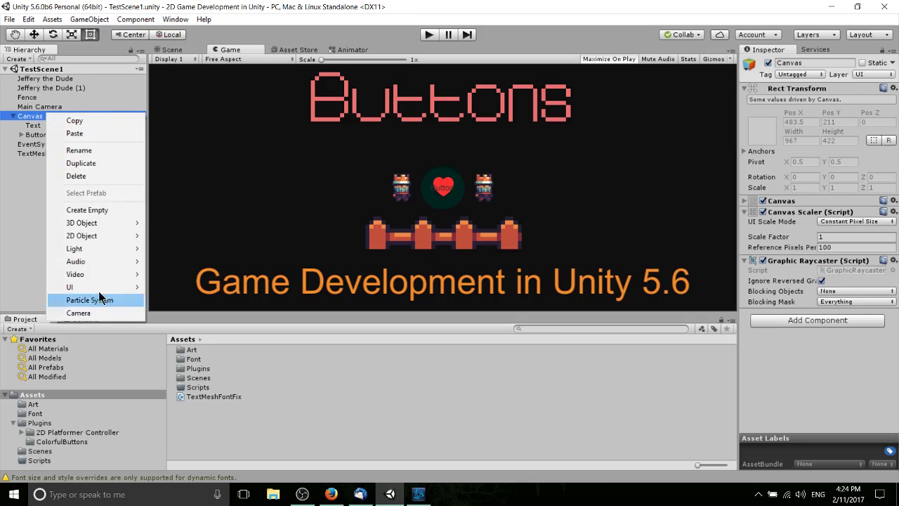
mouse_move(90, 250)
mouse_move(117, 286)
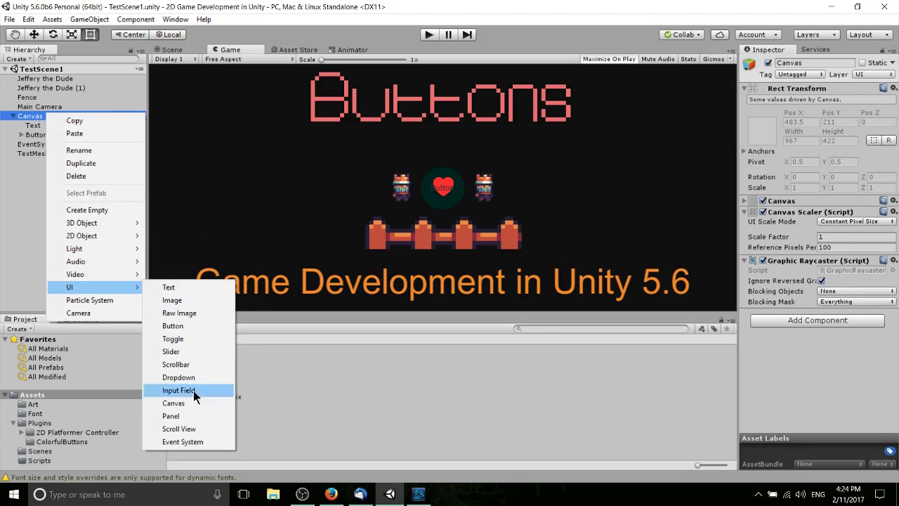
click(192, 351)
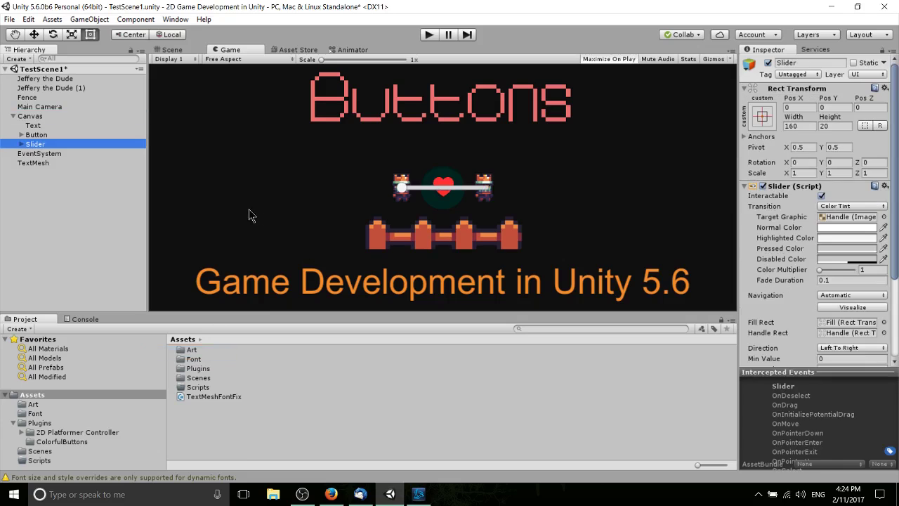
Expand the slider's hierarchy and examine the properties of its Background, Fill Area, Fill and Handle objects.
click(21, 144)
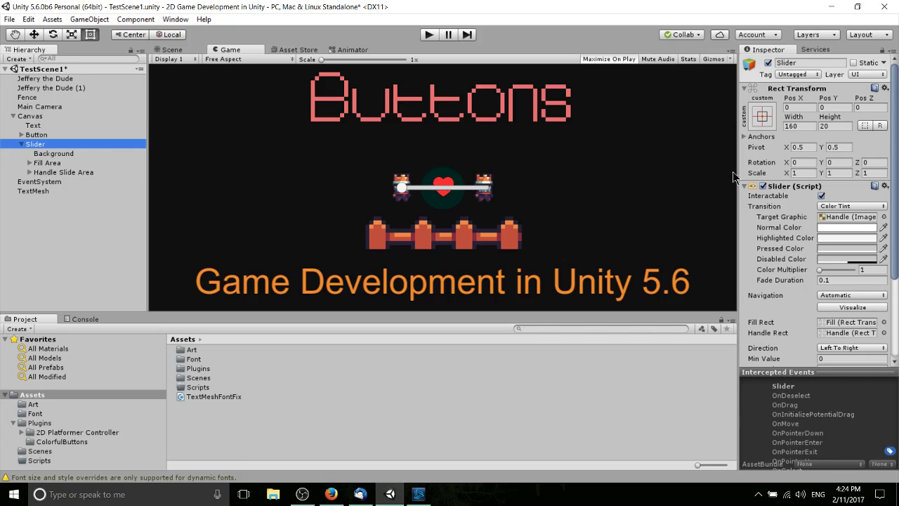
drag(737, 177, 668, 182)
scroll(738, 211, down, 3)
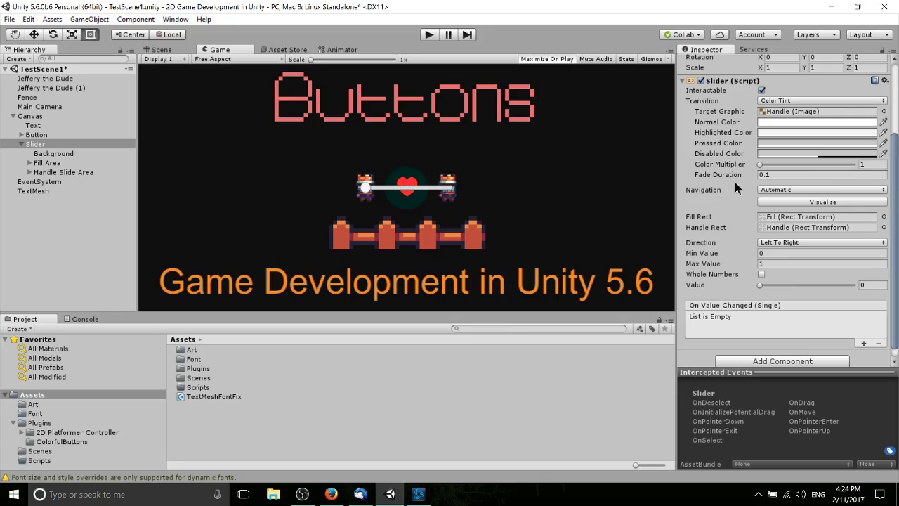
click(65, 155)
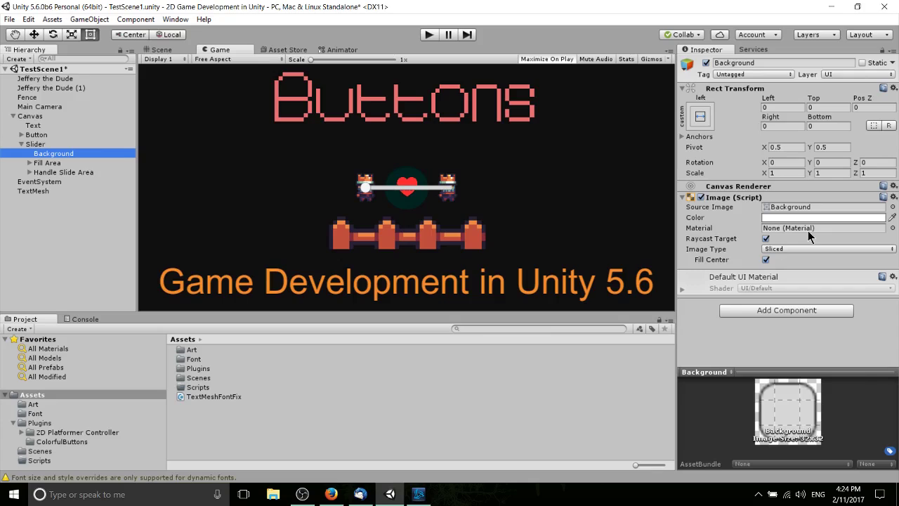
click(59, 163)
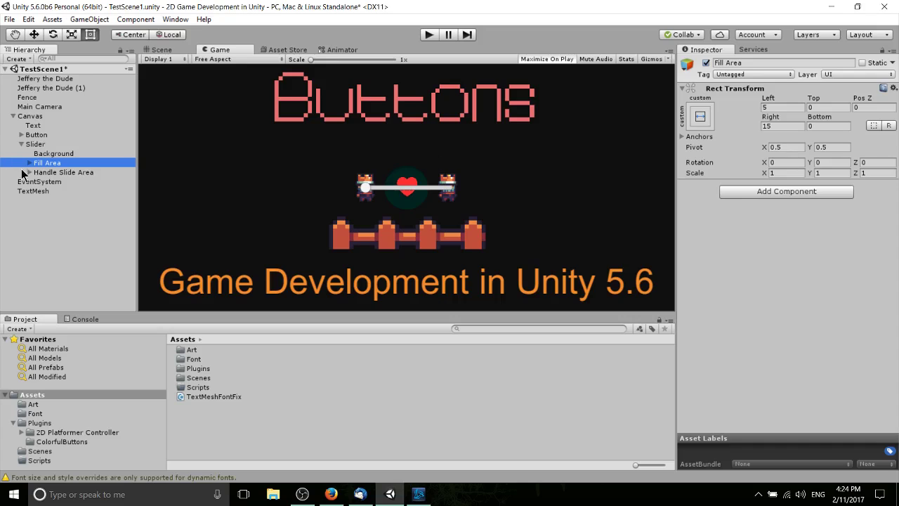
click(31, 163)
click(45, 173)
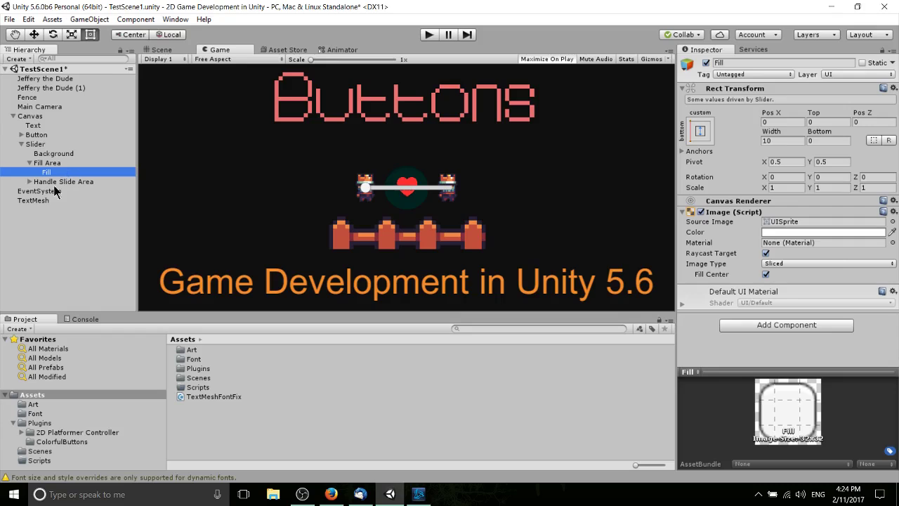
click(29, 181)
click(70, 180)
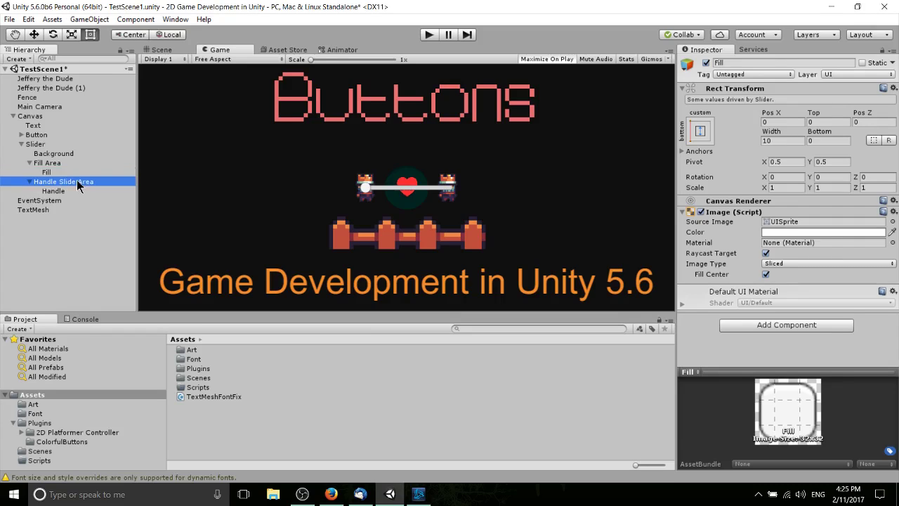
click(68, 191)
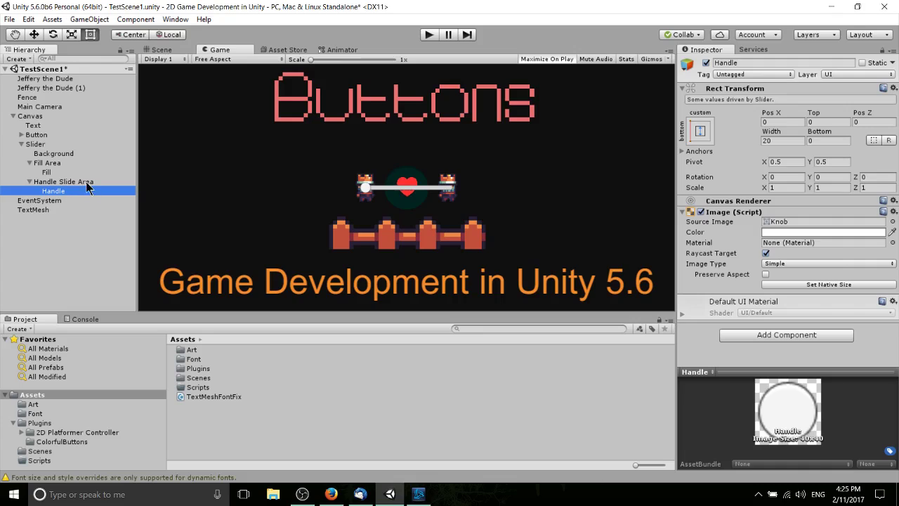
Move the whole slider in the scene to the left of the heart button, at about Pos X -213.7.
key(ctrl+1)
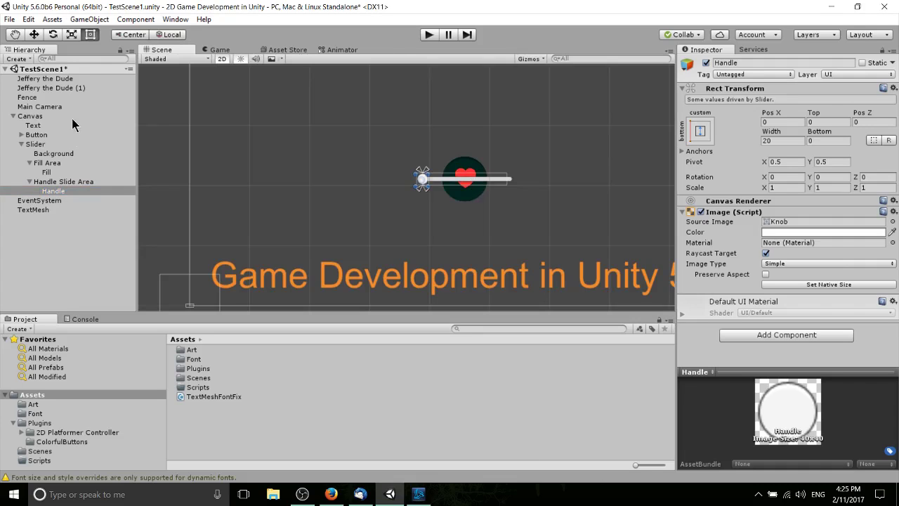
click(51, 146)
drag(483, 184, 354, 182)
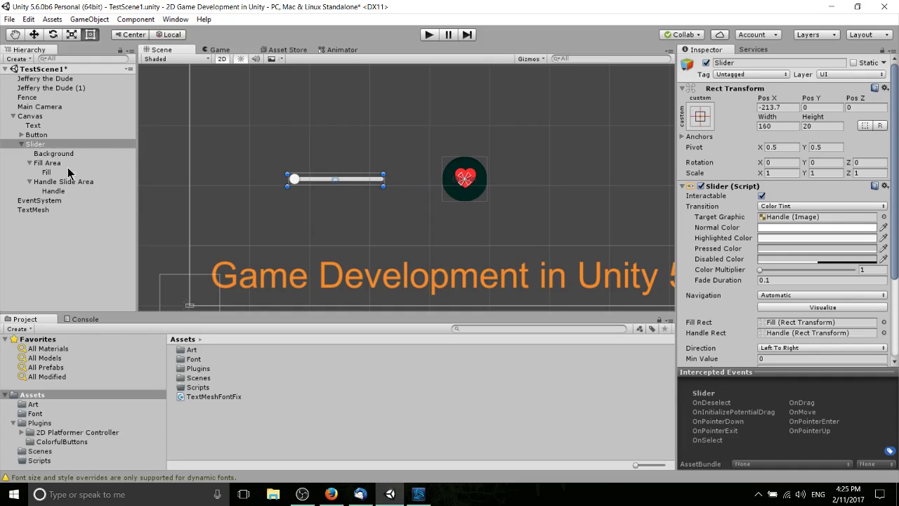
Set the slider's Normal Color to bright red, hex FF4444FF.
scroll(456, 169, up, 1)
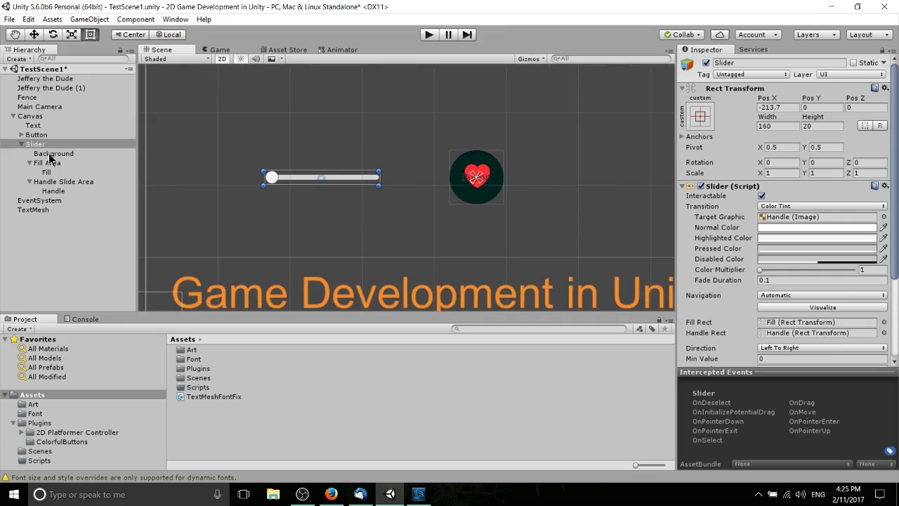
middle_drag(321, 150, 387, 207)
scroll(411, 238, up, 1)
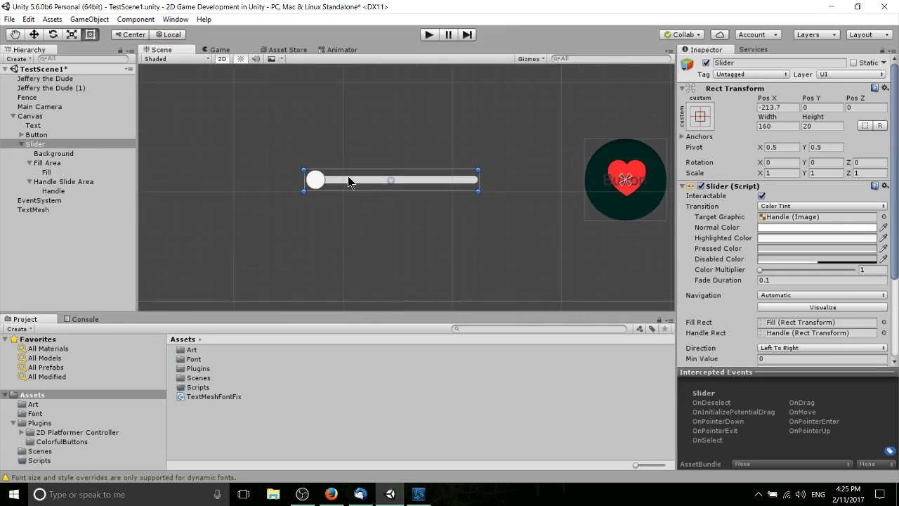
scroll(387, 208, up, 1)
scroll(456, 255, down, 1)
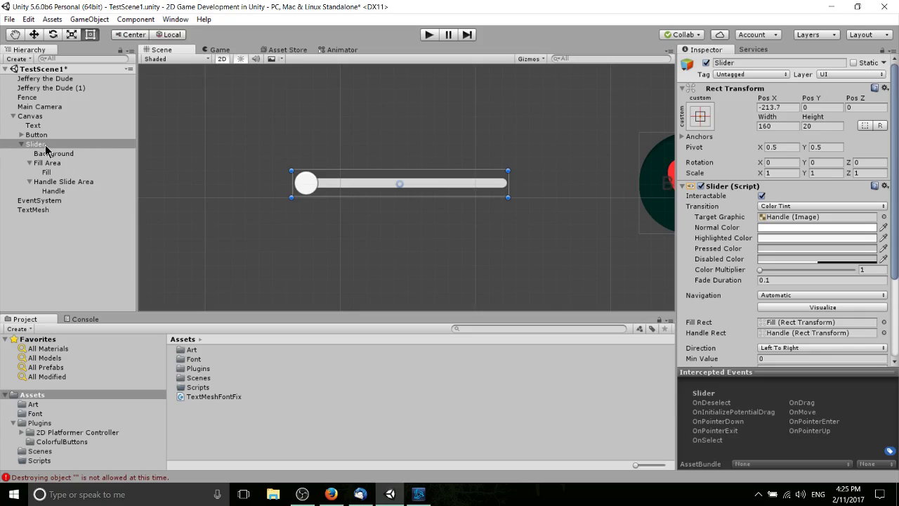
scroll(766, 227, down, 2)
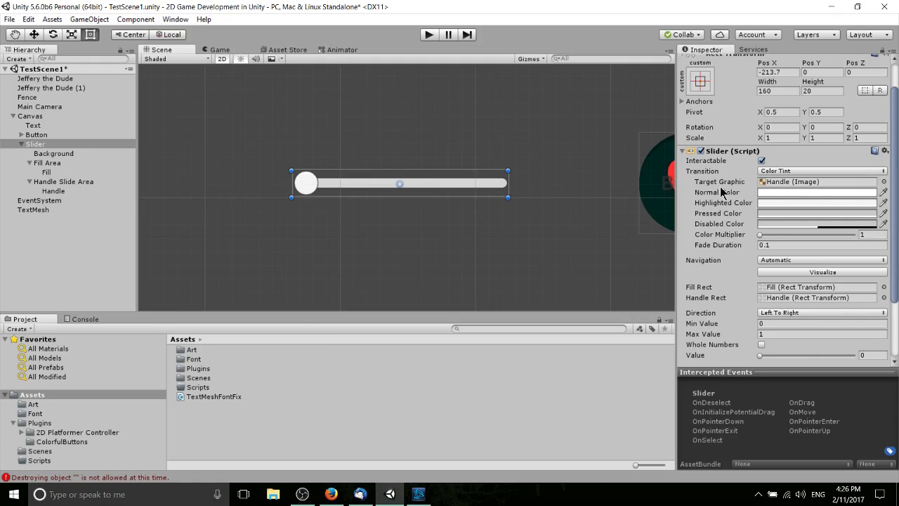
click(771, 192)
drag(536, 149, 563, 137)
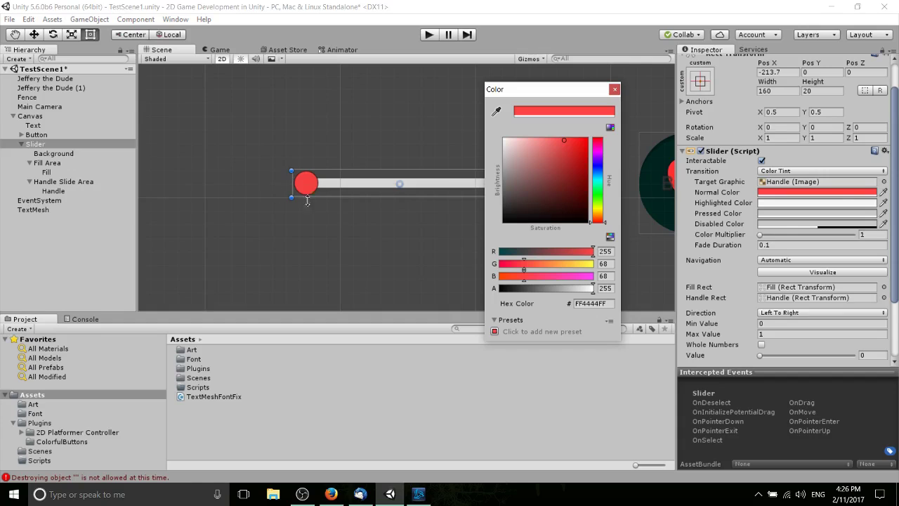
Set the slider's Disabled Color to dark red, hex A7414180, and turn off Interactable.
click(770, 224)
drag(533, 155, 554, 168)
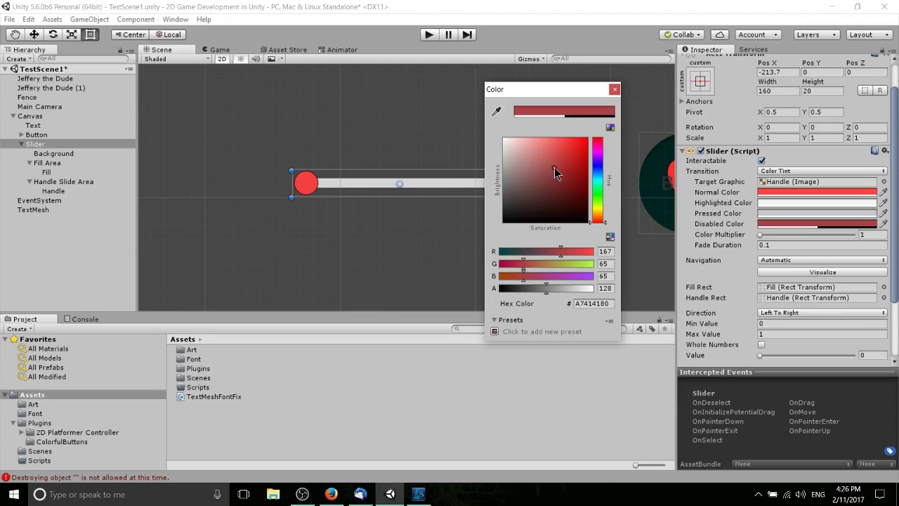
click(692, 209)
click(761, 160)
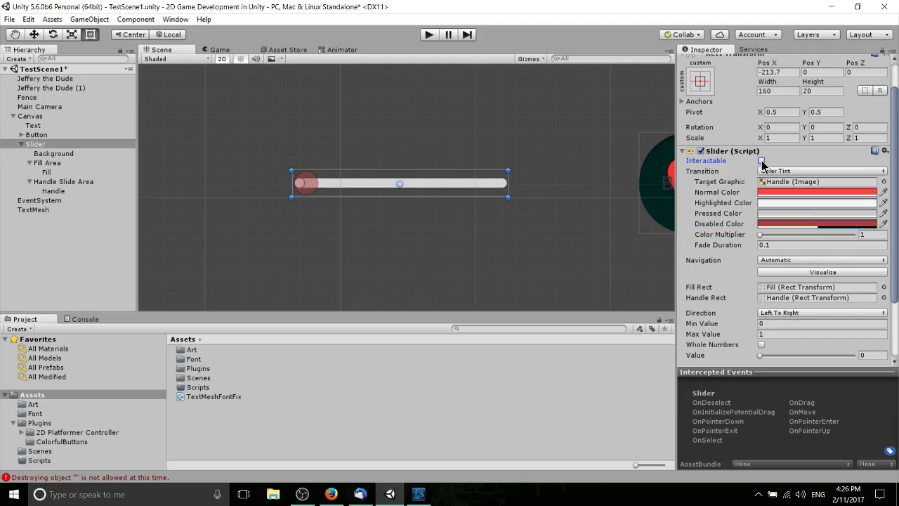
click(762, 161)
click(762, 160)
Raise the alpha of the slider's Disabled Color to 255, making it fully opaque.
click(814, 224)
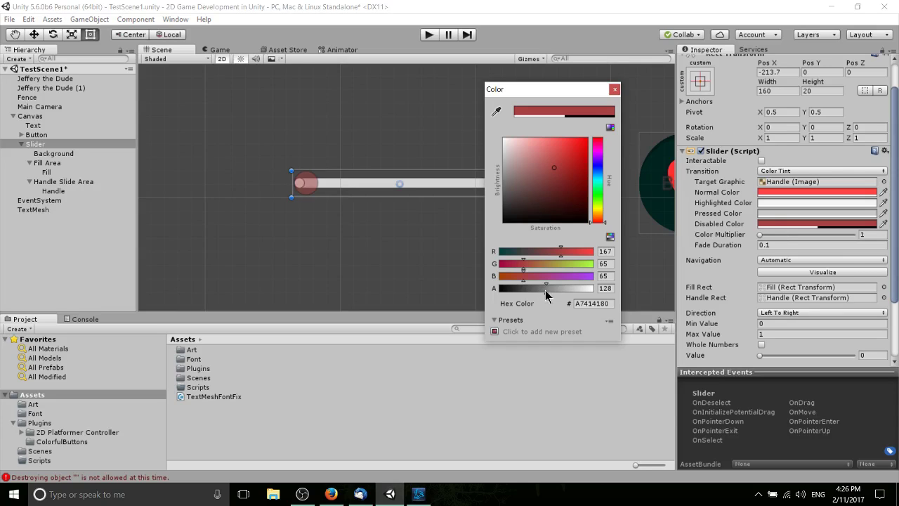
drag(546, 288, 608, 291)
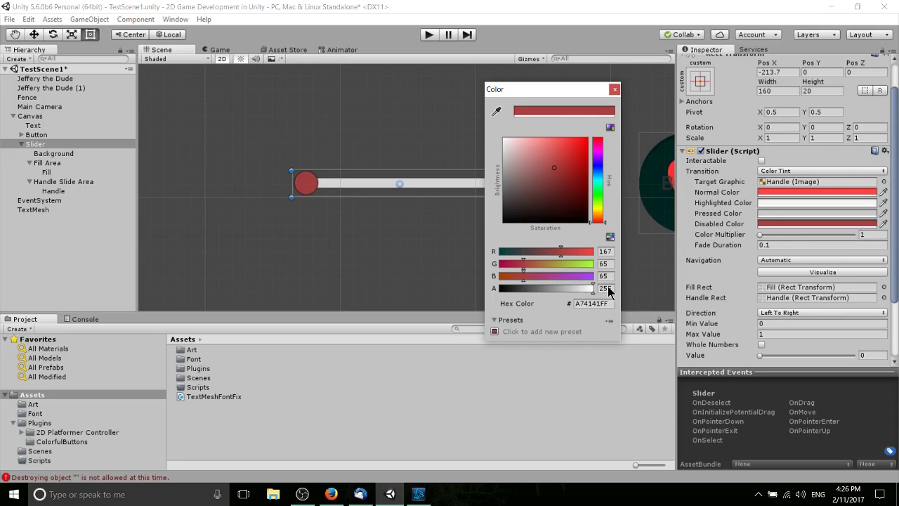
click(615, 88)
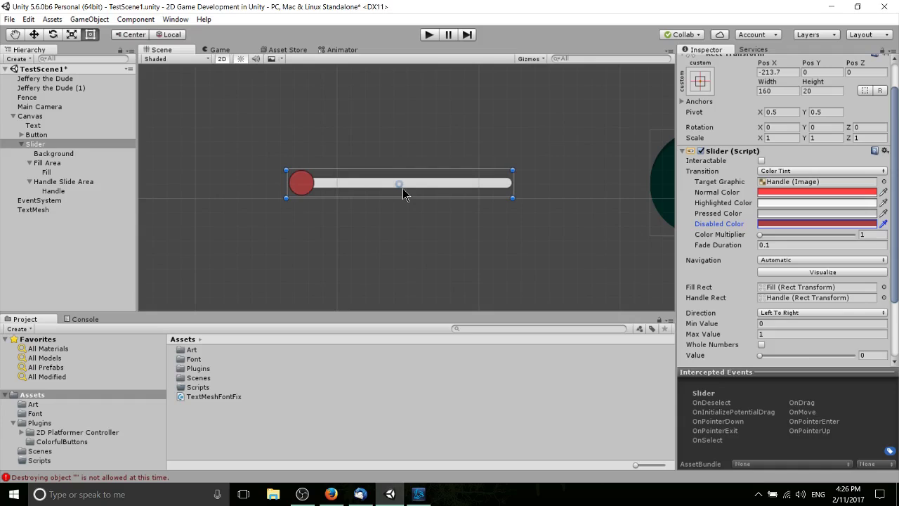
Run the game to check the non-interactable slider and the heart button, and stop play mode.
scroll(402, 188, up, 1)
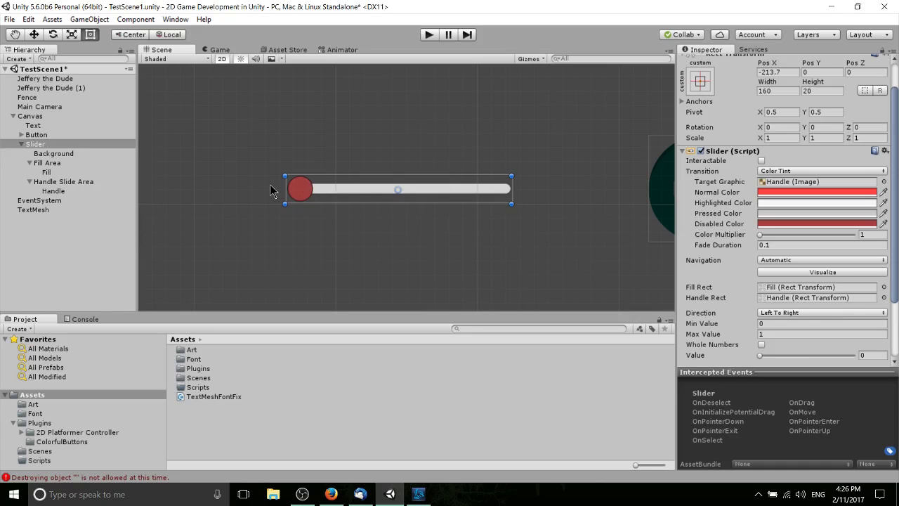
key(ctrl+p)
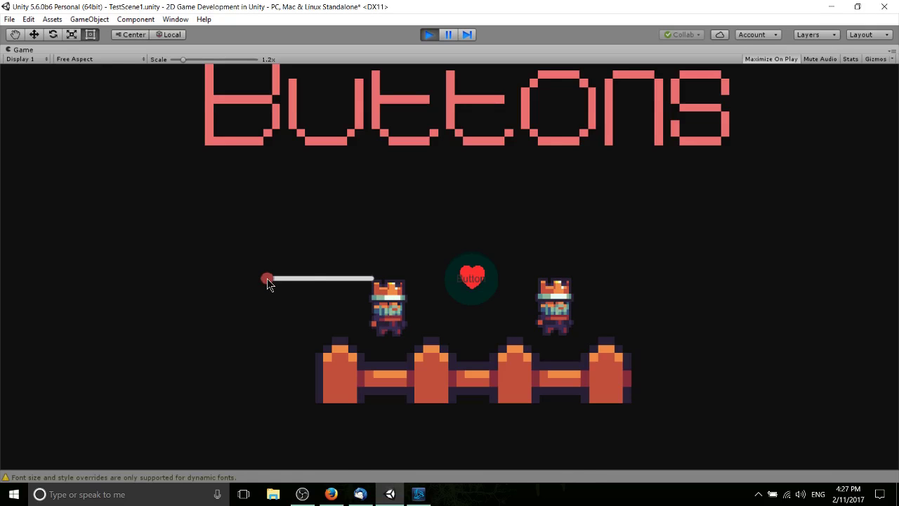
click(474, 286)
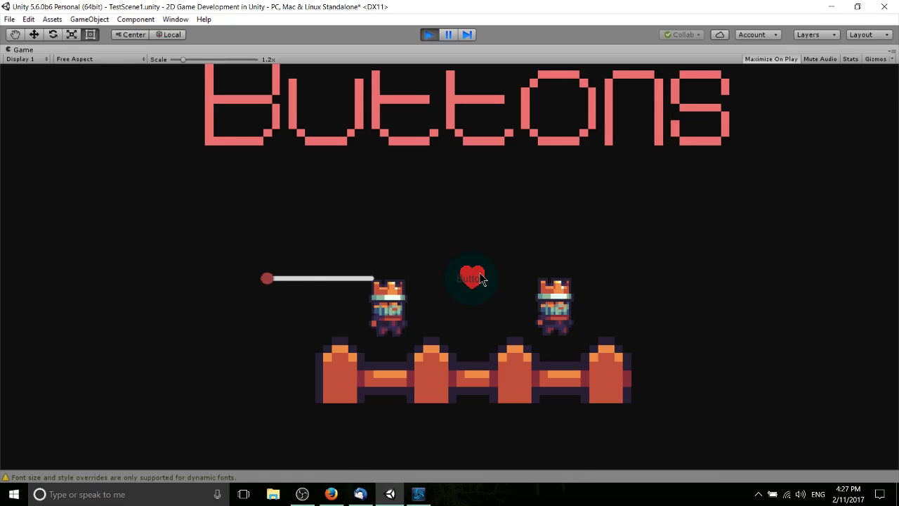
click(429, 34)
Set the image color of the slider's Background to purple-blue, hex 6A45FDFF.
click(57, 154)
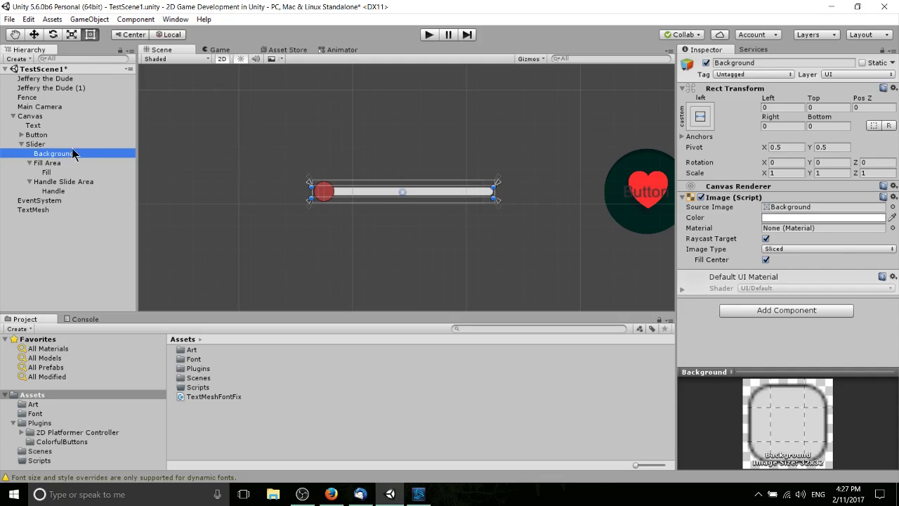
click(786, 217)
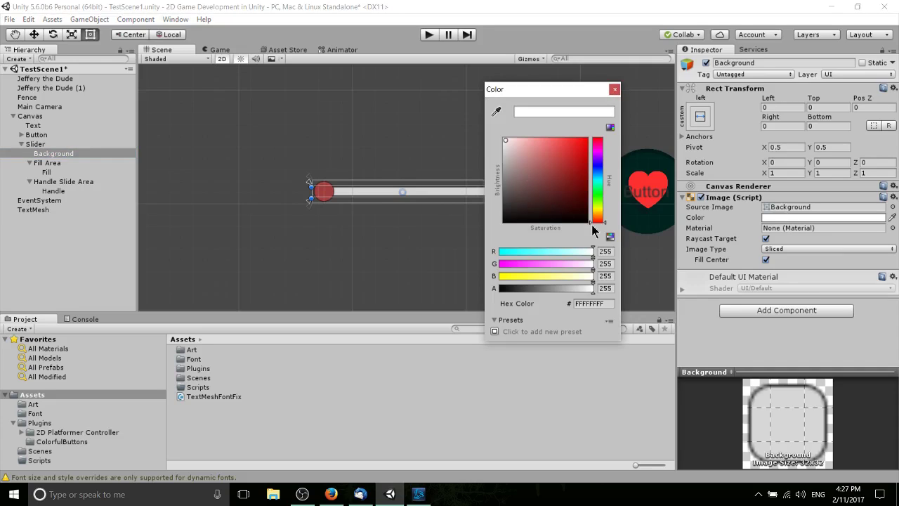
click(598, 163)
drag(565, 165, 563, 140)
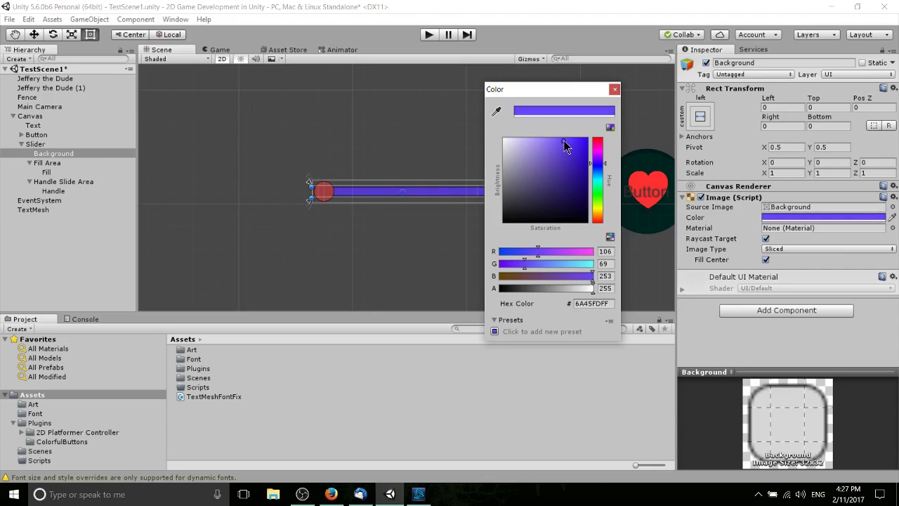
click(614, 90)
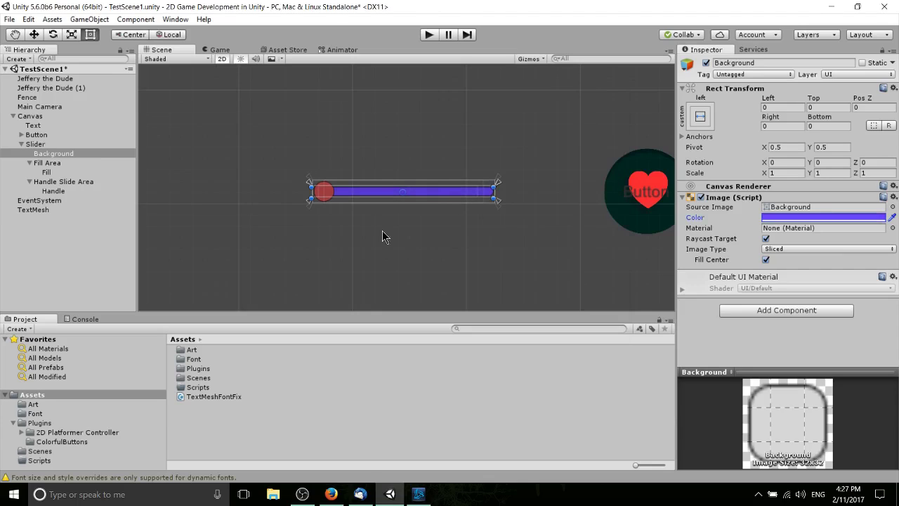
scroll(382, 230, up, 1)
Set the Value of the Slider object's Slider component to 0.463.
click(52, 142)
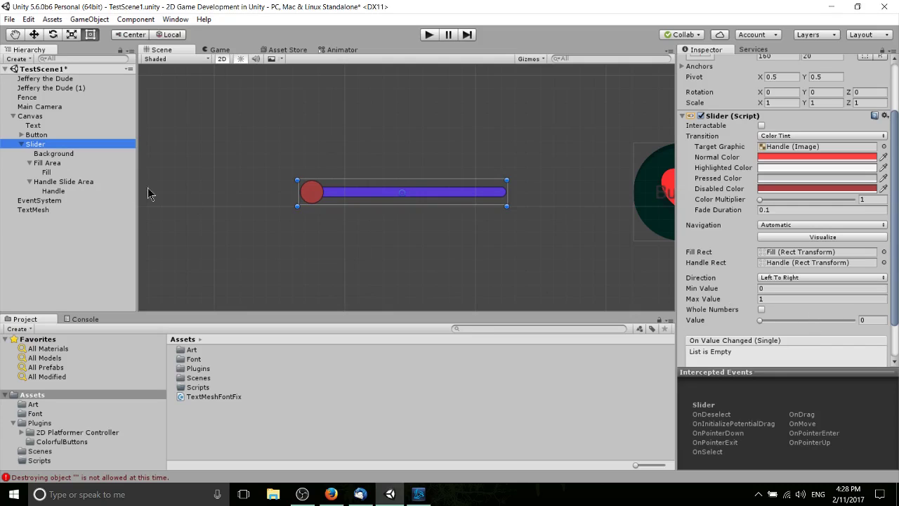
click(52, 171)
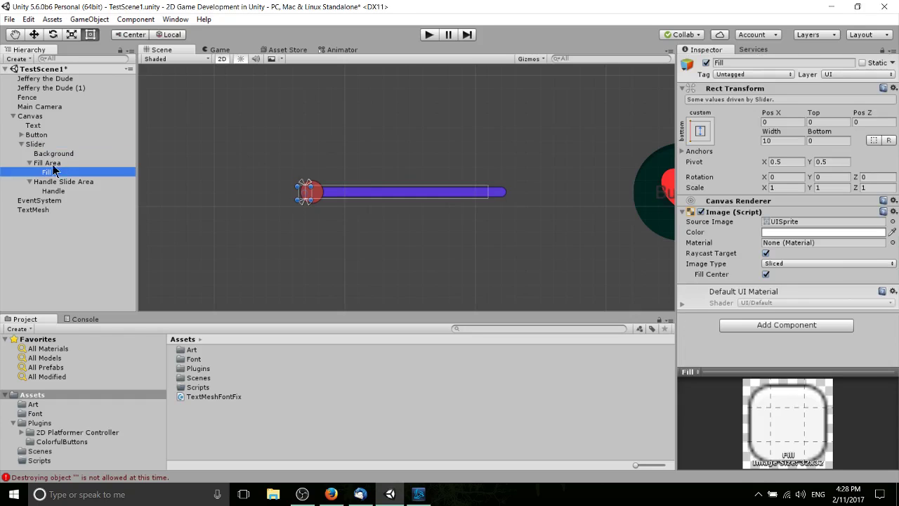
click(51, 143)
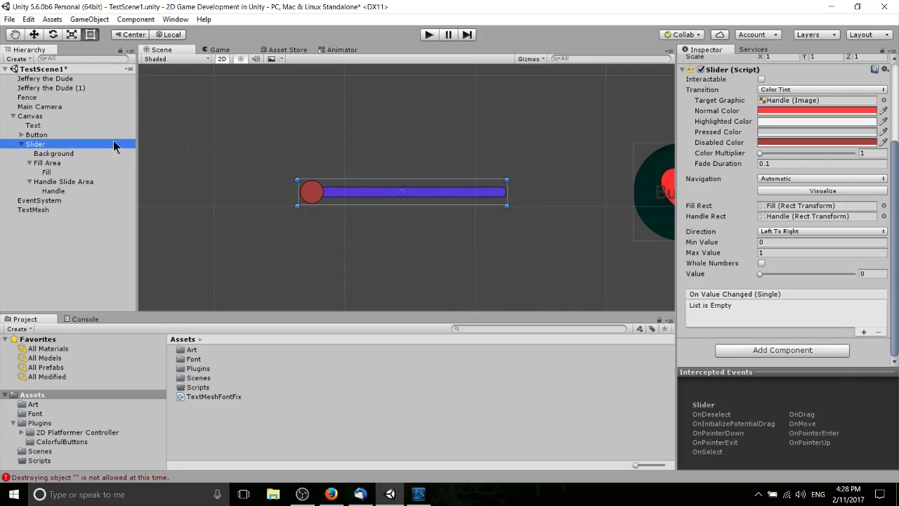
drag(760, 275, 802, 275)
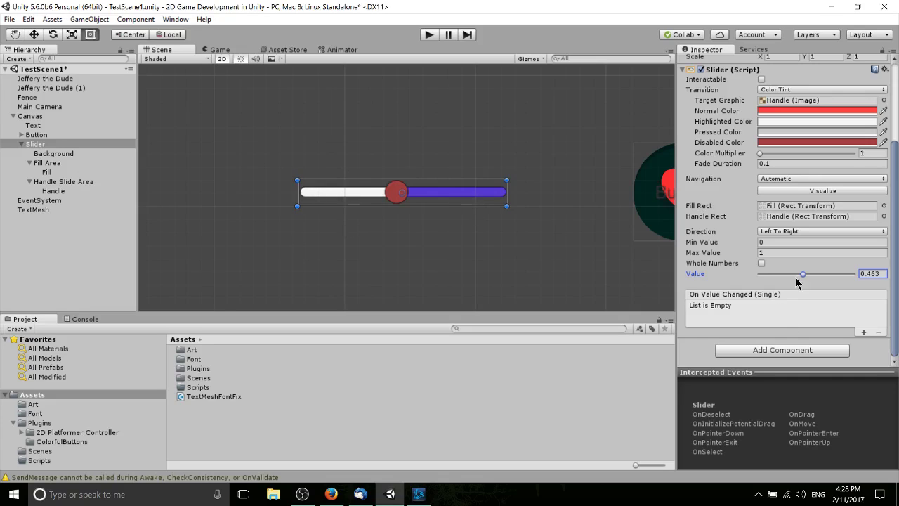
Set the image color of the slider's Fill to dark blue.
click(49, 173)
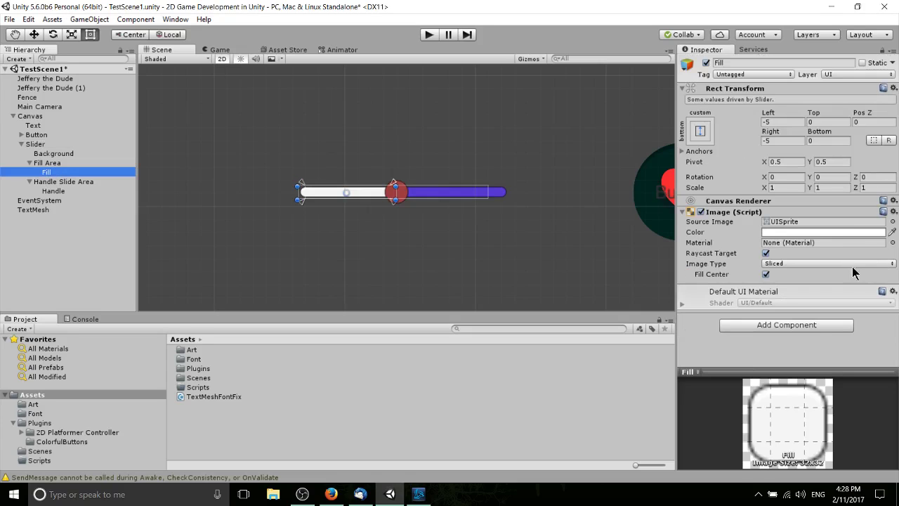
click(806, 232)
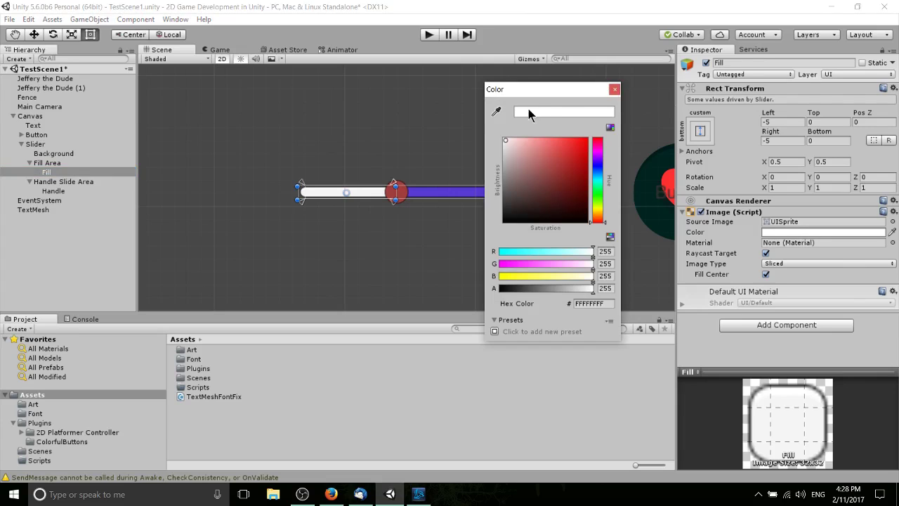
click(498, 113)
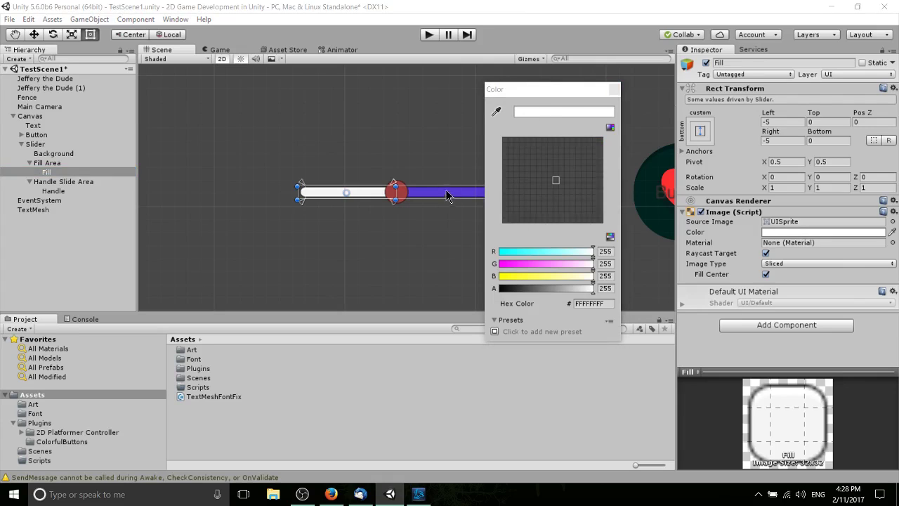
key(Escape)
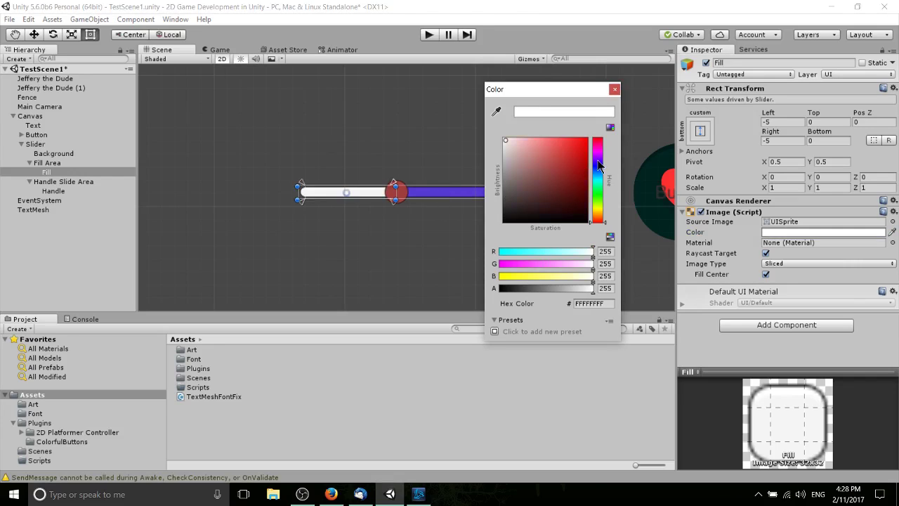
mouse_move(598, 164)
mouse_down()
mouse_move(599, 173)
mouse_move(578, 146)
mouse_move(589, 146)
mouse_move(579, 184)
mouse_up()
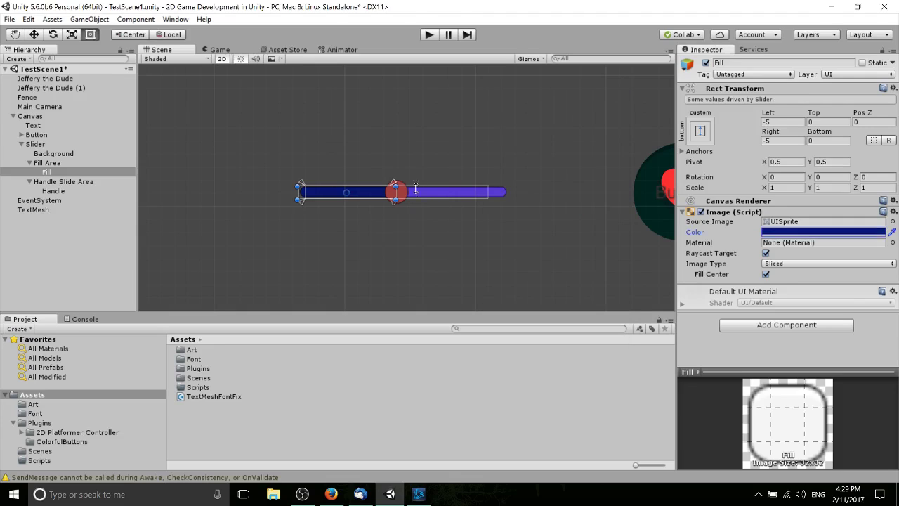
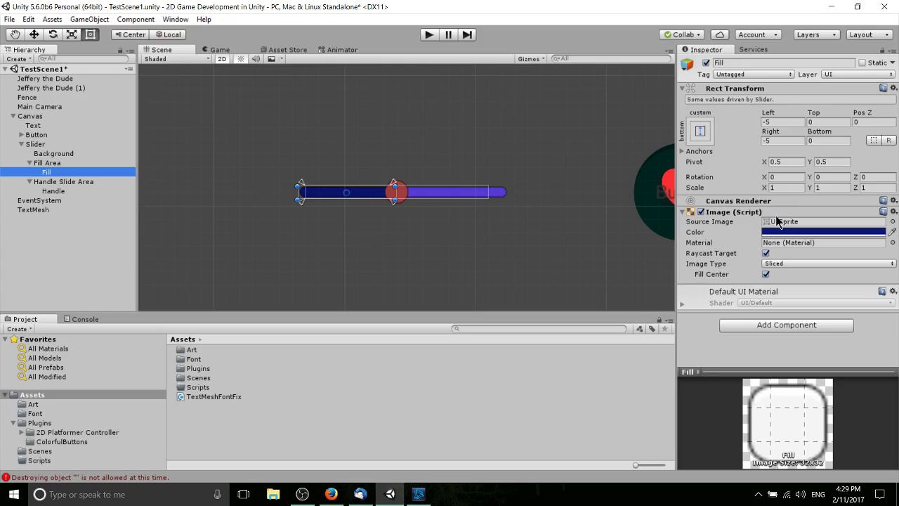
Set the image color of the slider's Handle to black, hex 000000FF.
click(76, 184)
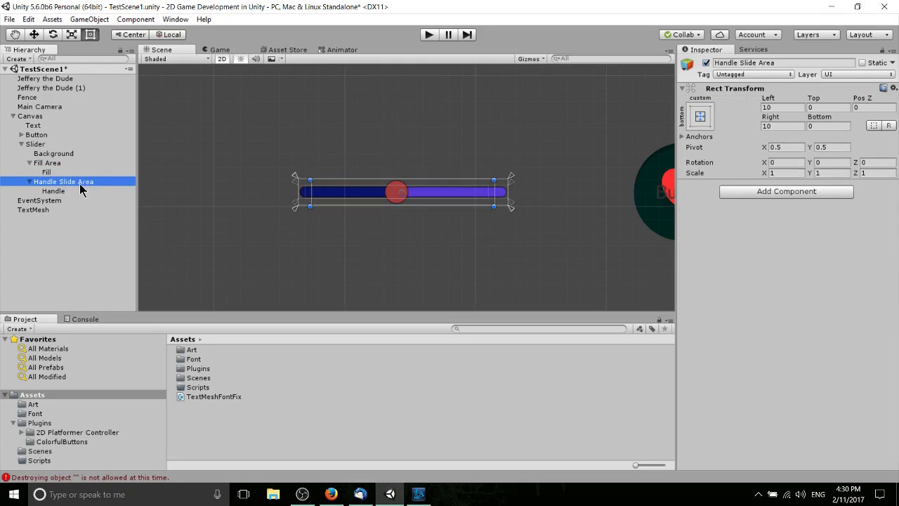
click(71, 191)
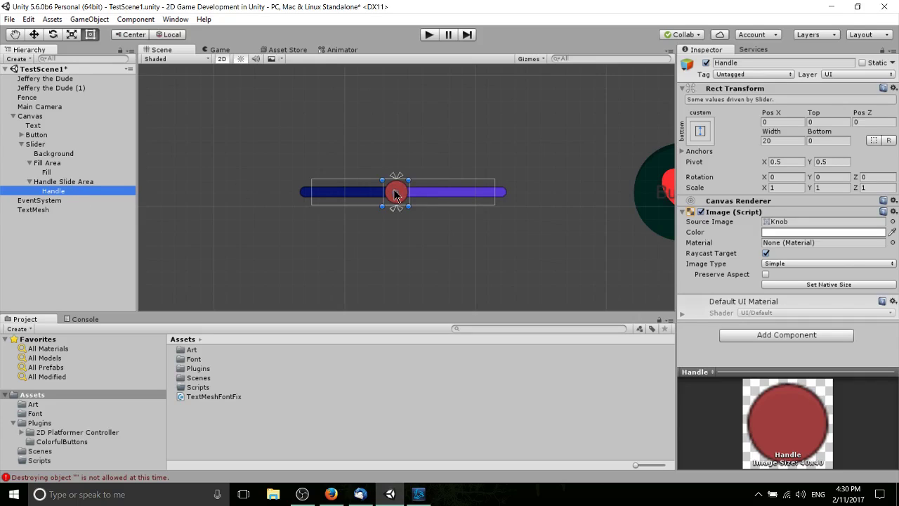
click(63, 184)
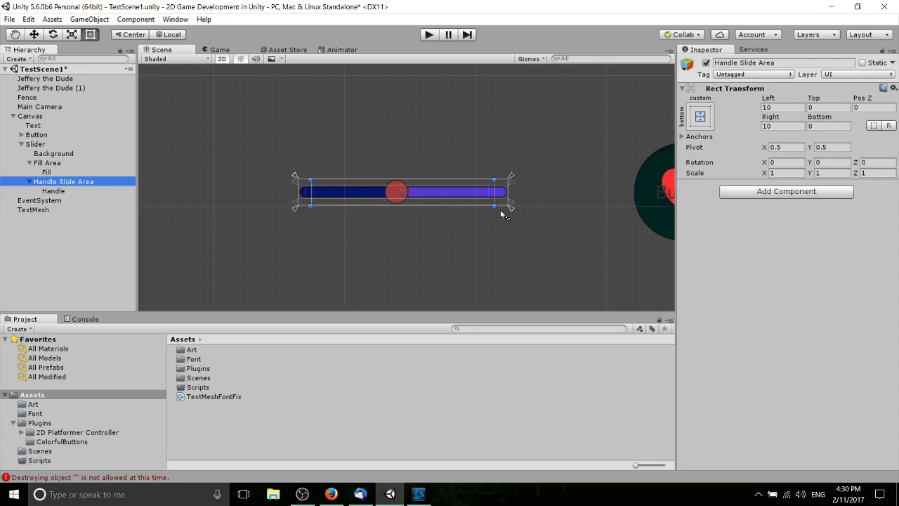
click(60, 192)
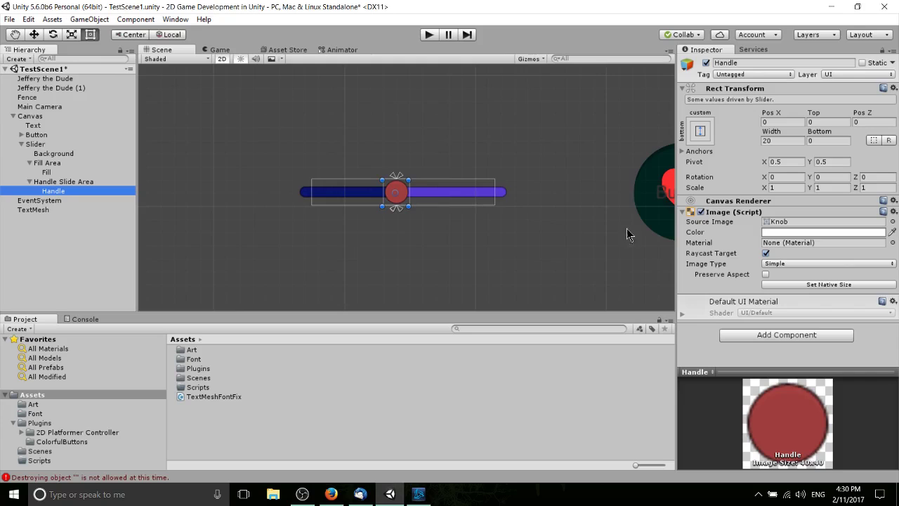
scroll(626, 228, up, 2)
click(777, 233)
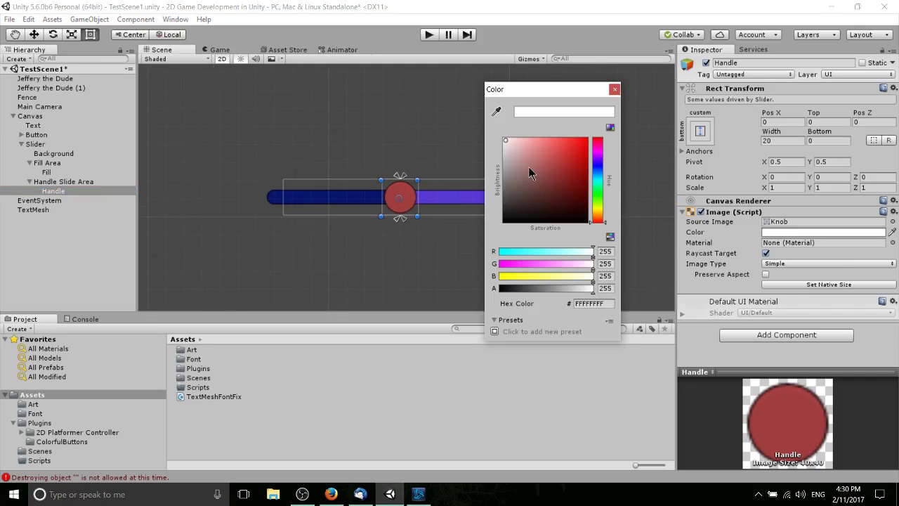
drag(530, 173, 501, 202)
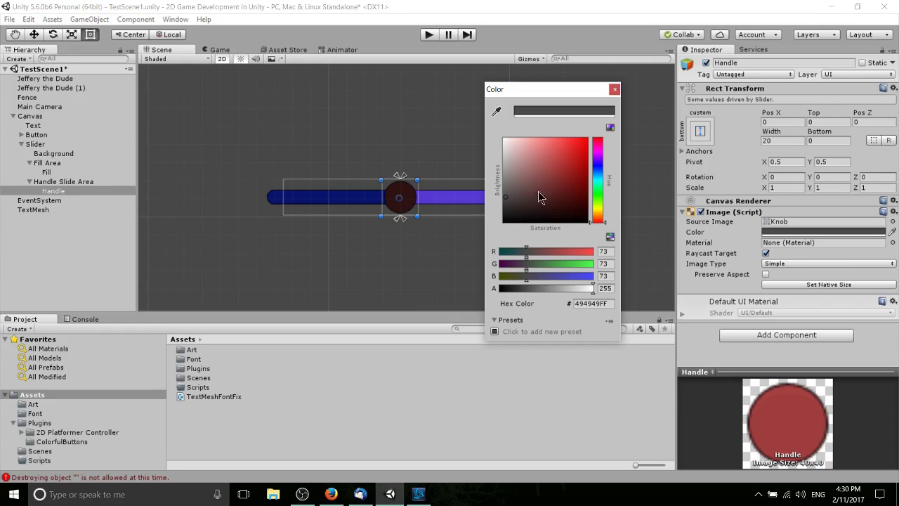
click(512, 216)
drag(513, 220, 510, 226)
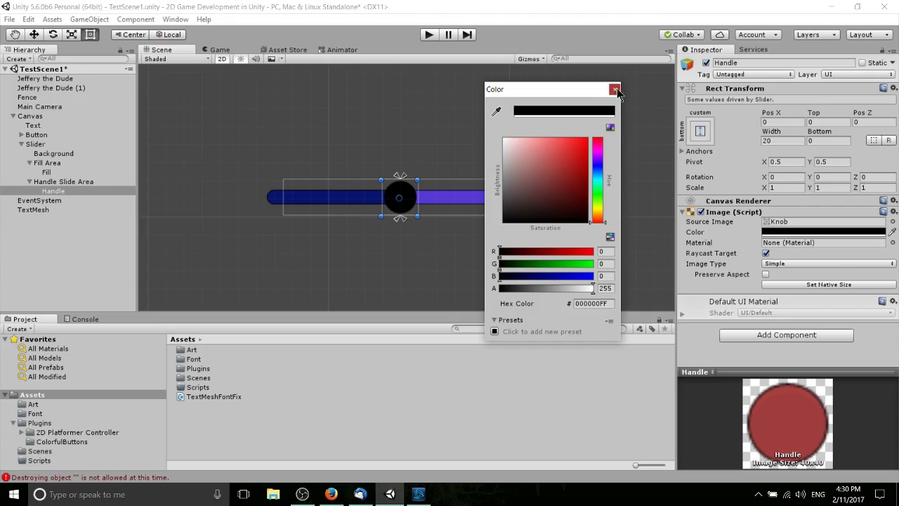
click(614, 90)
Restore the image color of the slider's Handle to white.
click(35, 144)
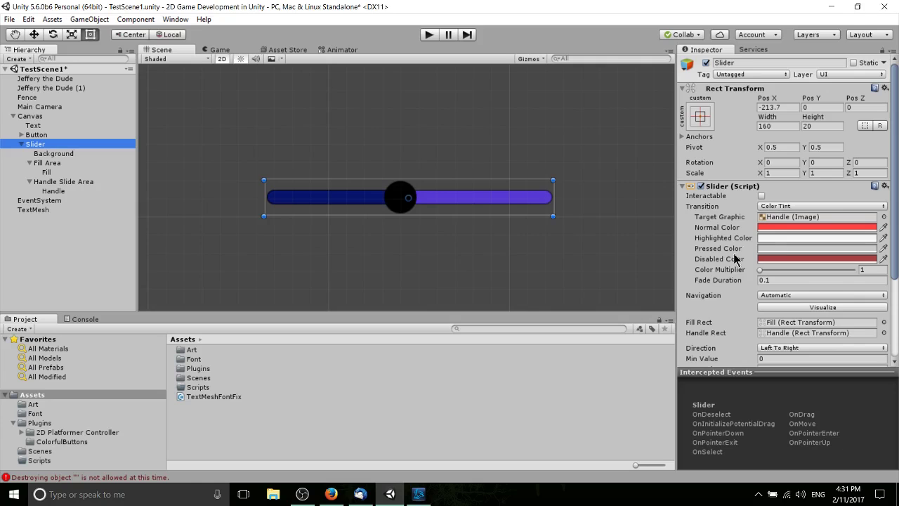
click(55, 191)
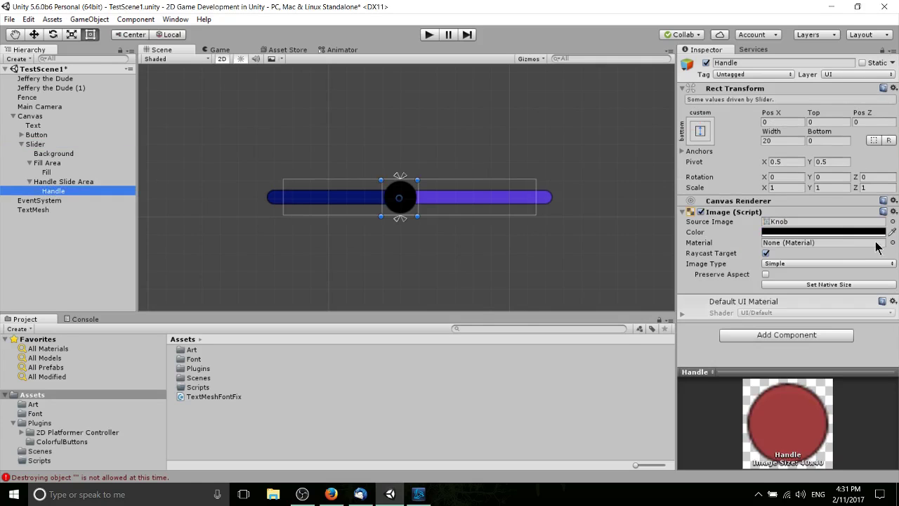
click(842, 233)
click(539, 174)
click(614, 89)
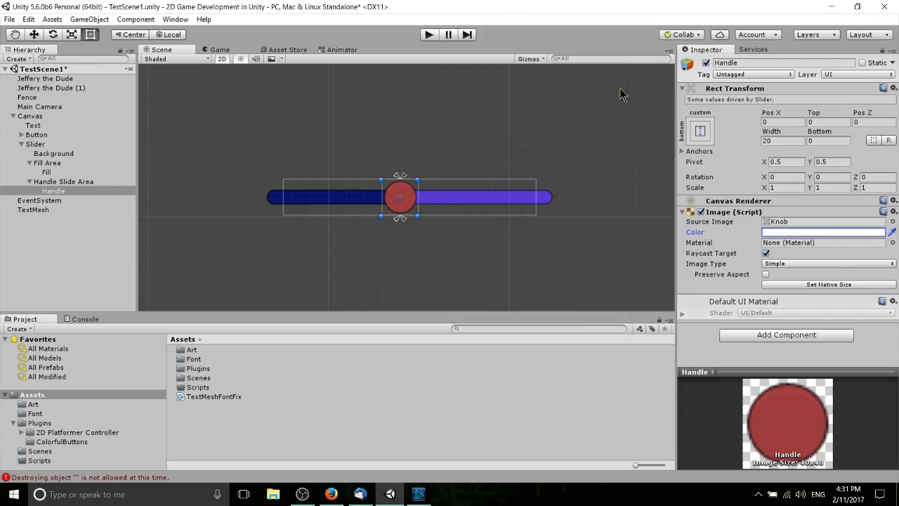
Add an entry to the On Value Changed event list of the Slider object.
click(35, 143)
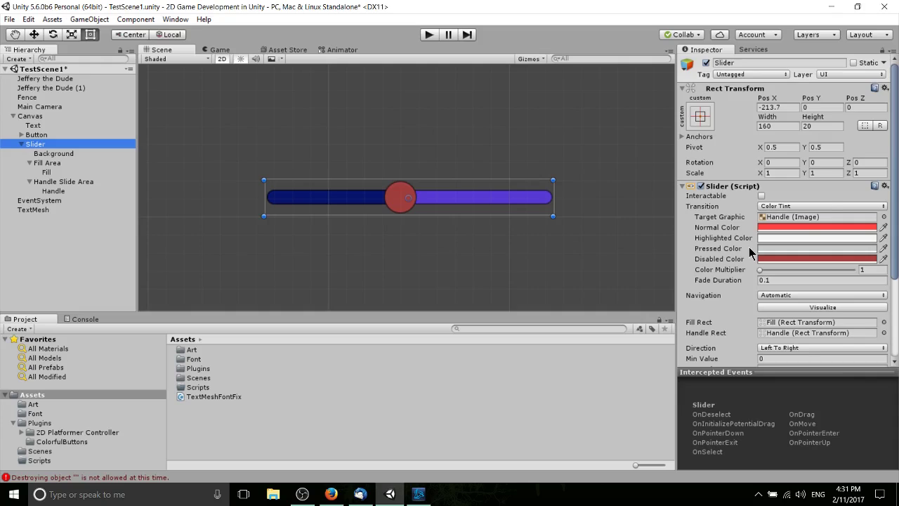
scroll(749, 246, down, 5)
scroll(743, 281, up, 2)
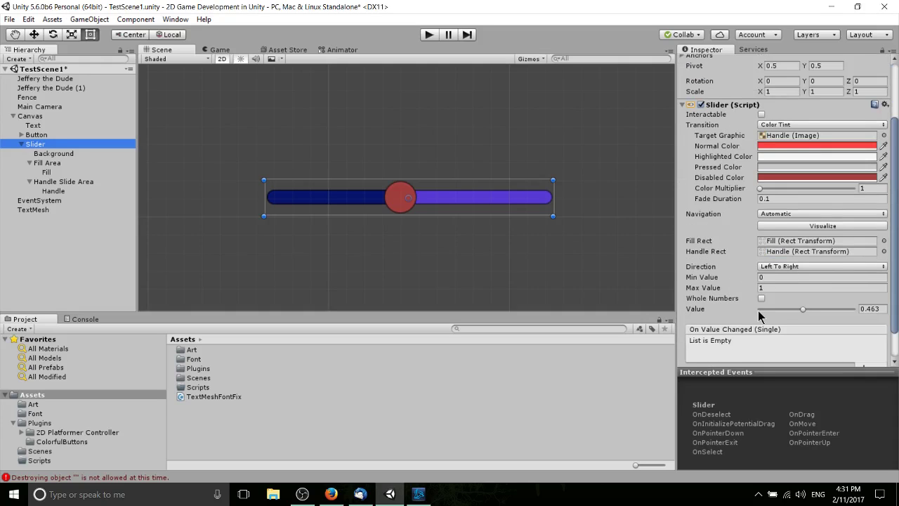
scroll(757, 311, down, 2)
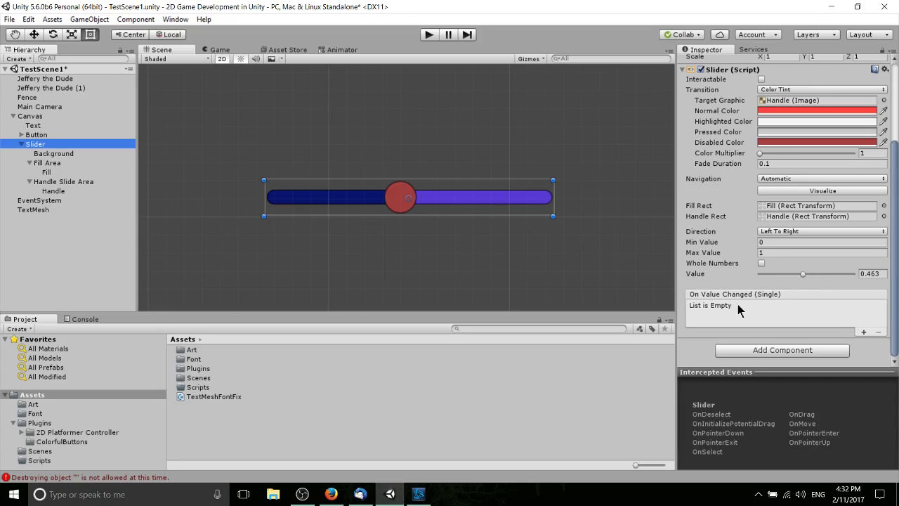
click(863, 332)
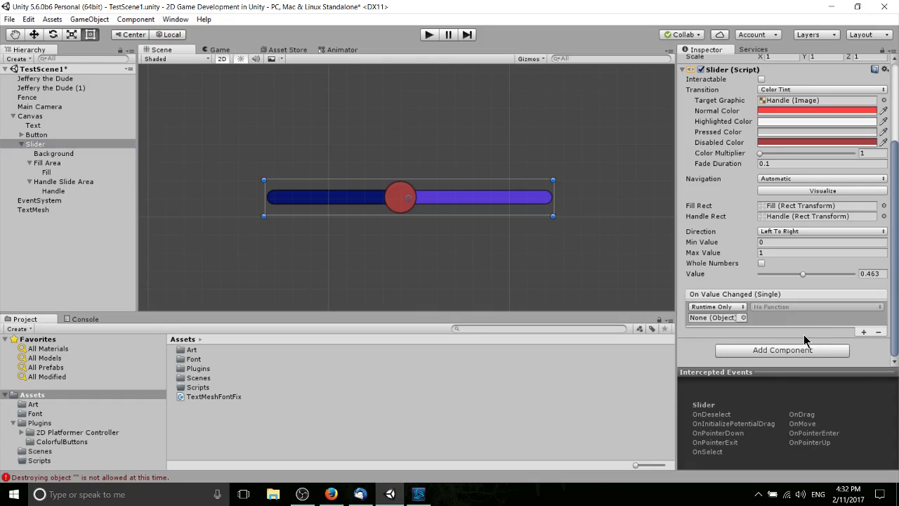
Assign Main Camera to the slider's On Value Changed event with the Camera.enabled function switched off, and run the game.
drag(70, 107, 727, 319)
click(790, 305)
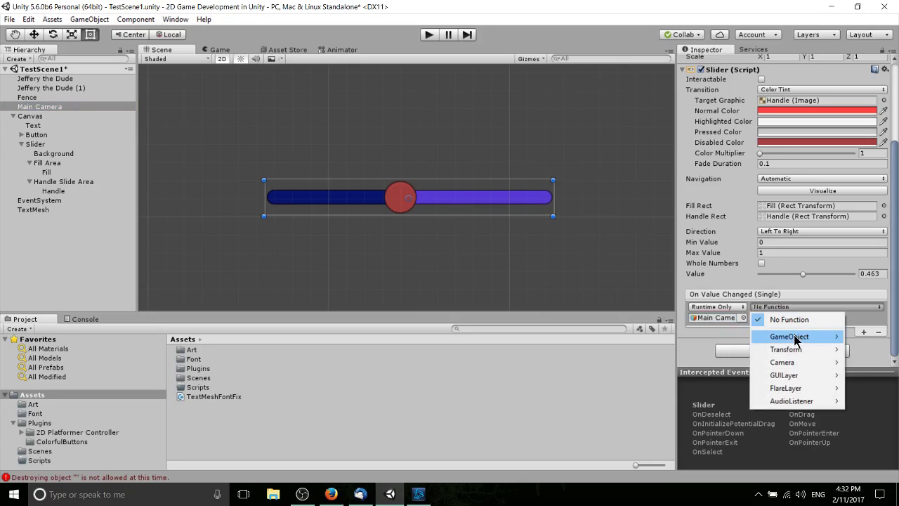
mouse_move(797, 365)
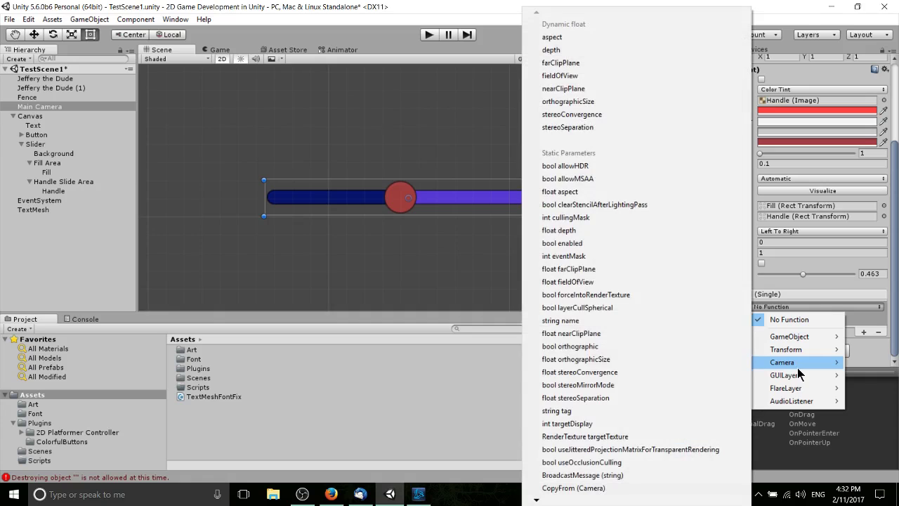
click(606, 243)
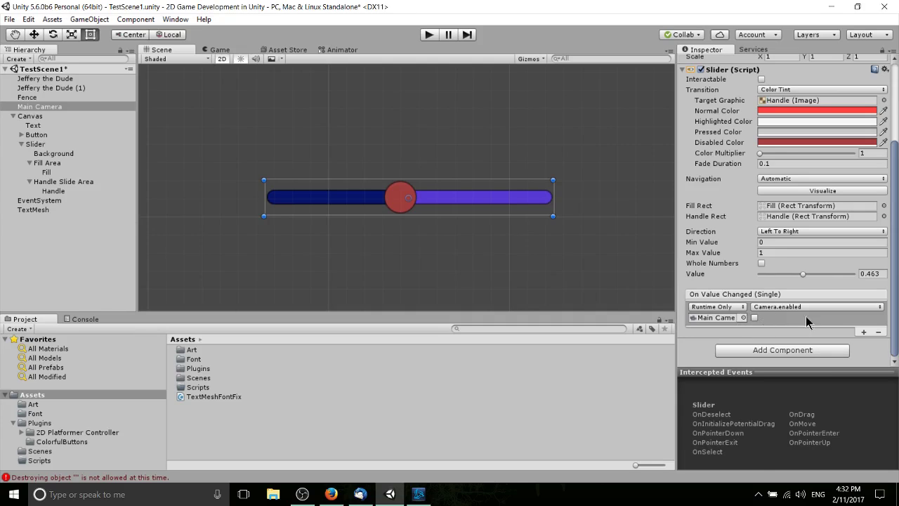
click(429, 34)
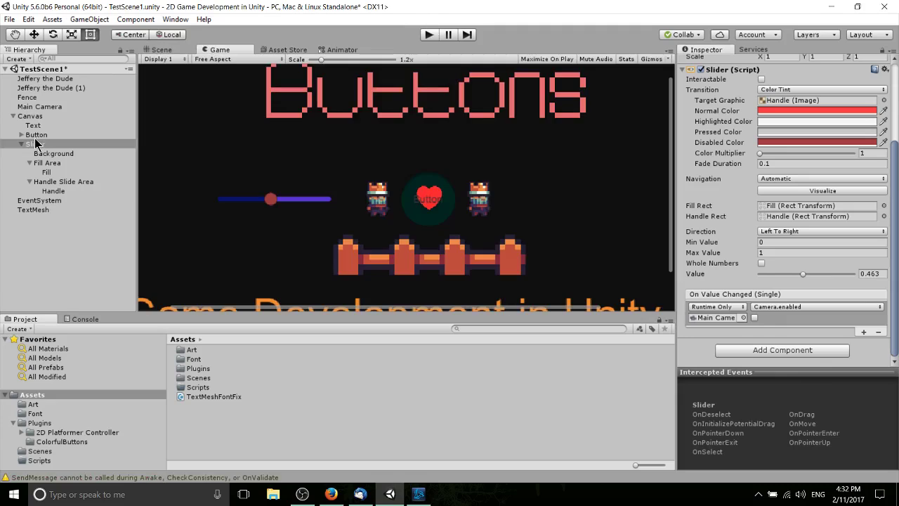
Assign Button as the target of the slider's On Value Changed event and choose GameObject.SetActive with its value off.
click(732, 318)
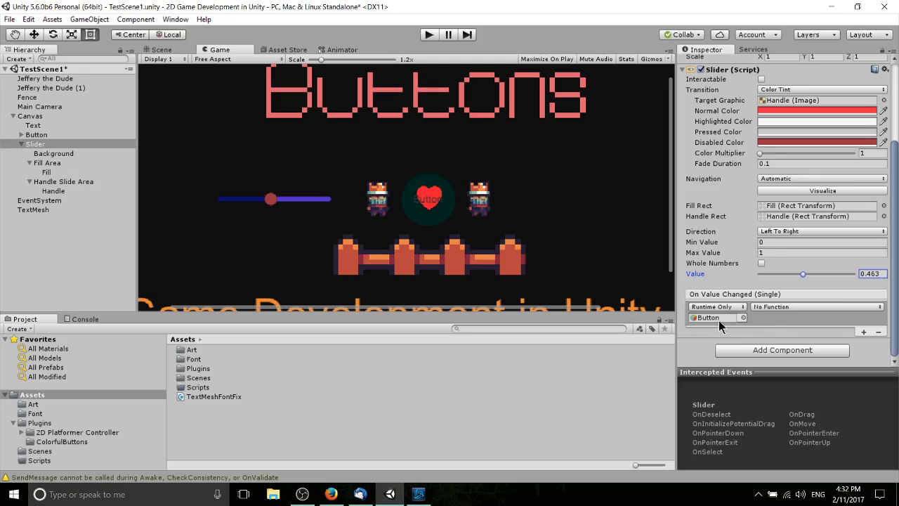
key(ctrl+z)
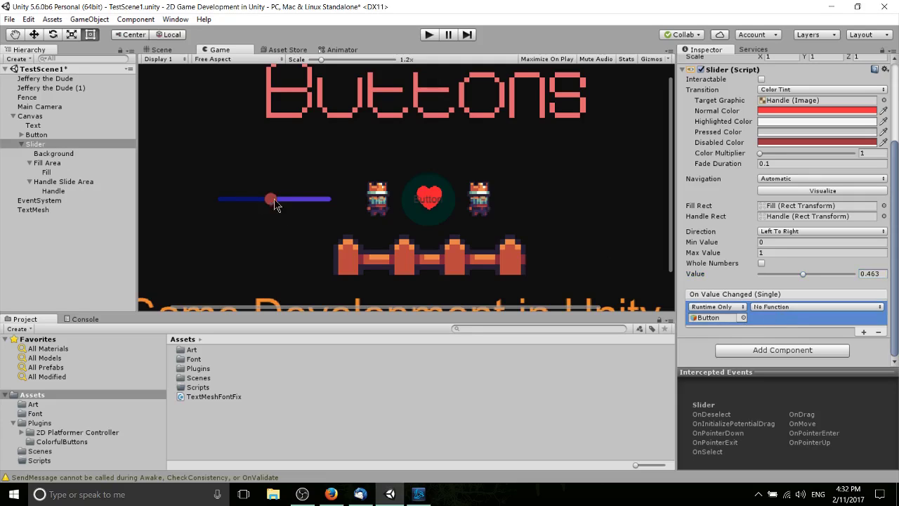
click(790, 308)
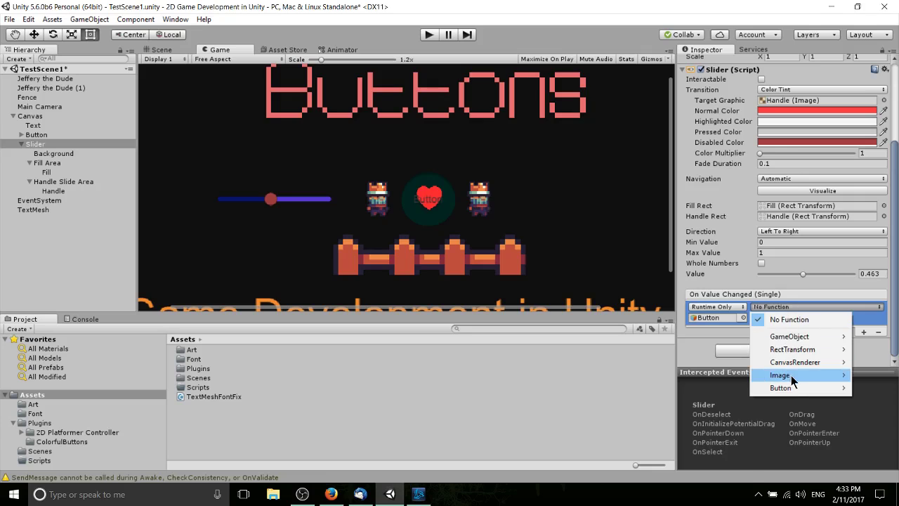
mouse_move(786, 388)
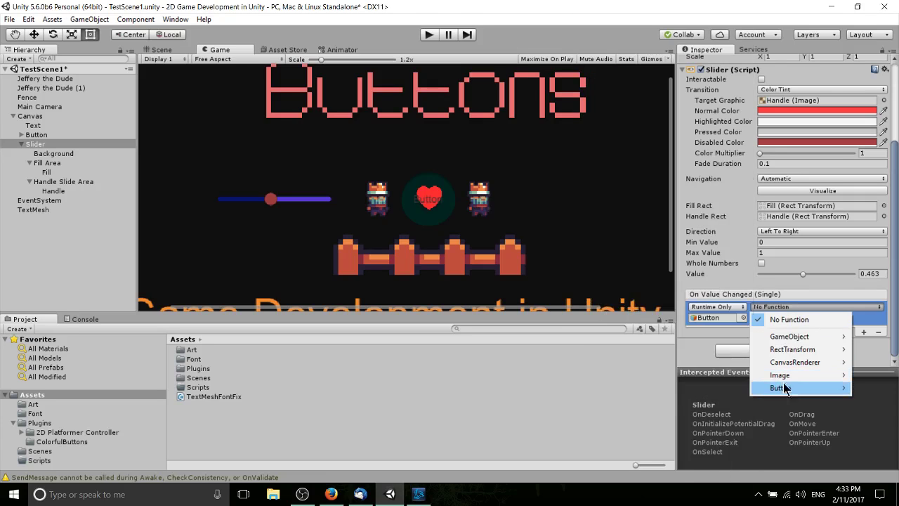
mouse_move(802, 338)
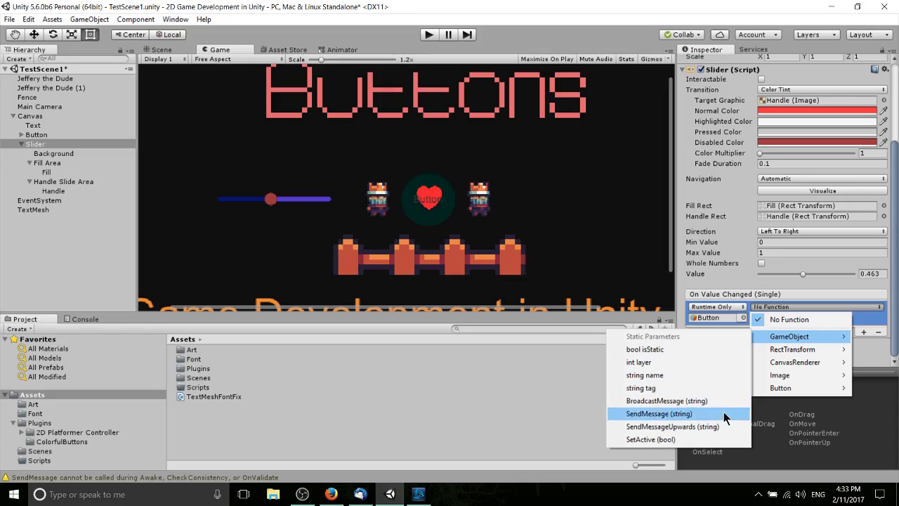
click(720, 439)
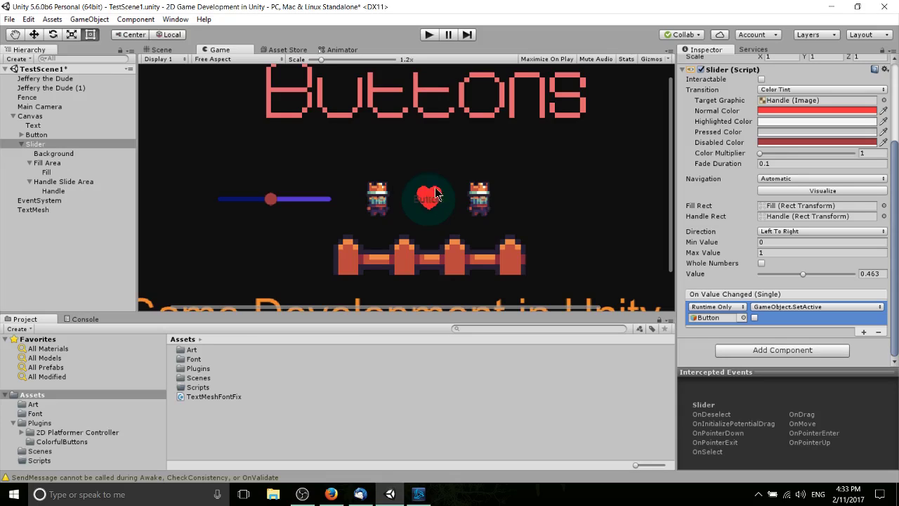
Run the game, set the slider's Value to 0.582 during play to test its event, and stop the game.
key(ctrl+p)
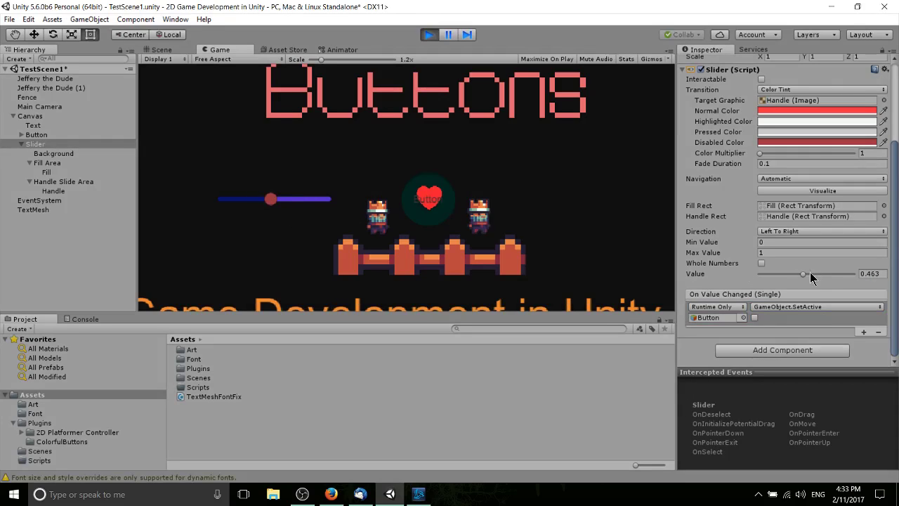
drag(810, 272, 817, 280)
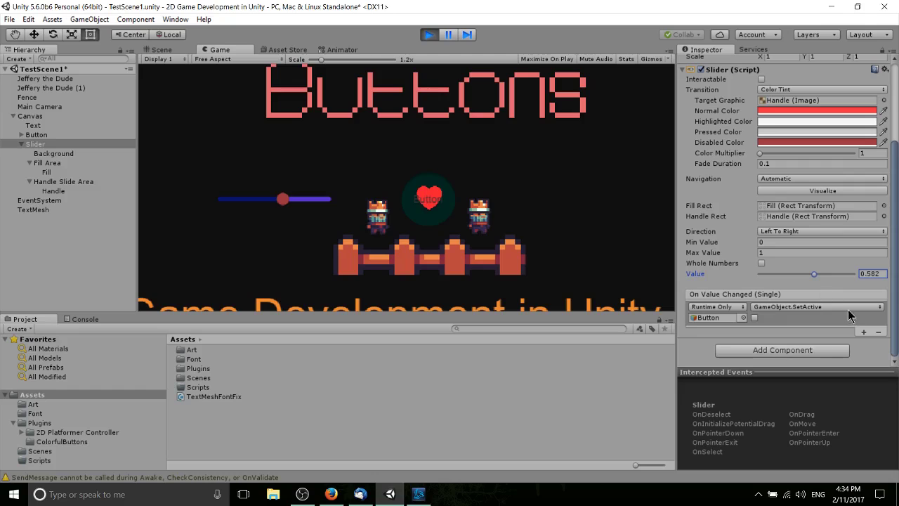
scroll(743, 113, up, 3)
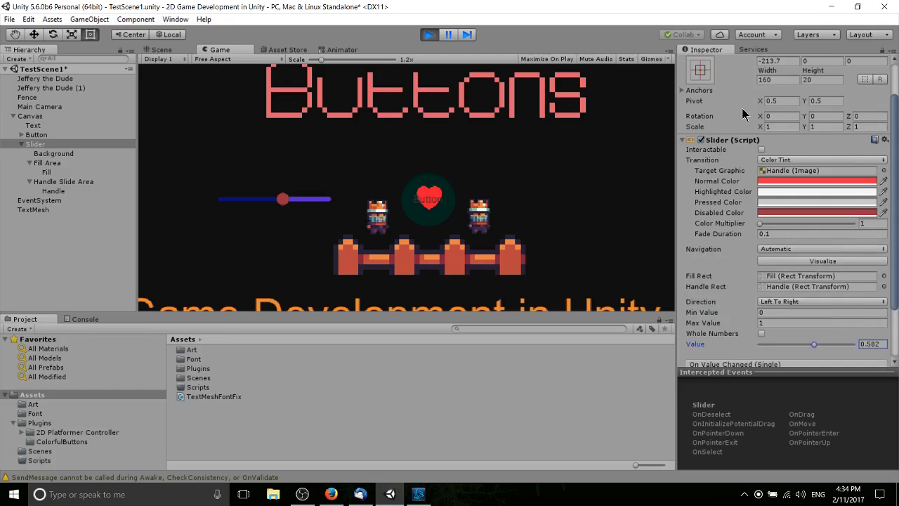
scroll(743, 116, down, 3)
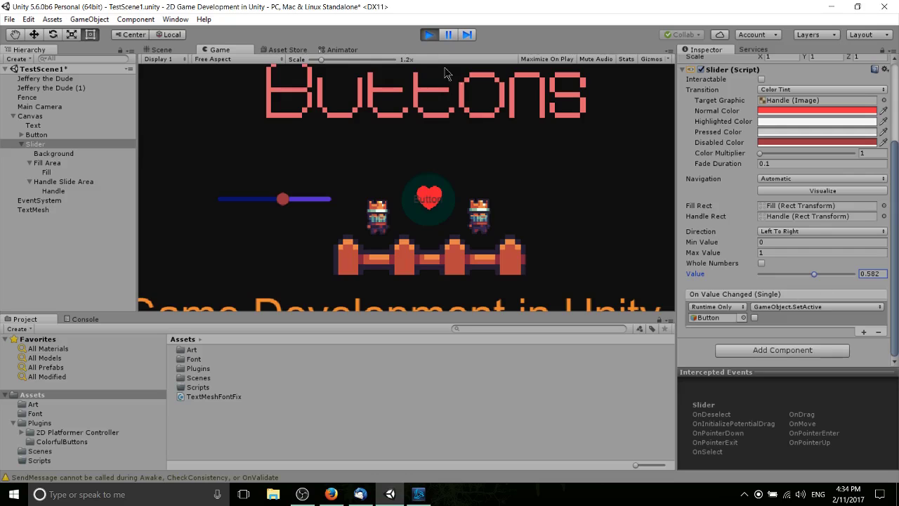
click(429, 34)
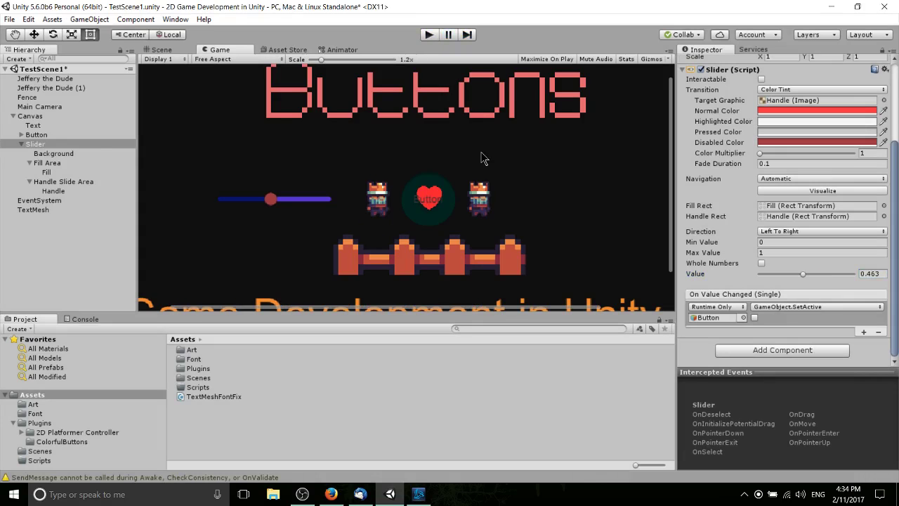
Replace the Main Camera entry in the Button's On Click event list with a new empty entry.
click(64, 133)
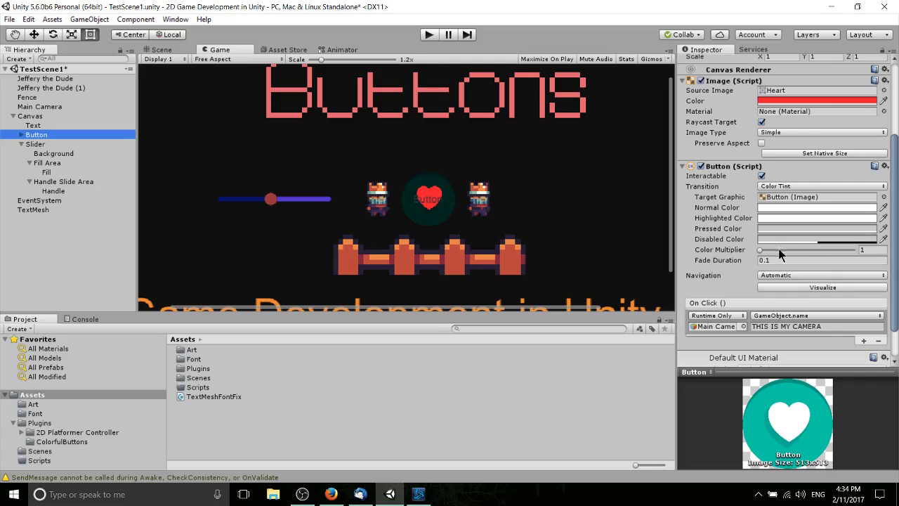
click(840, 321)
click(879, 342)
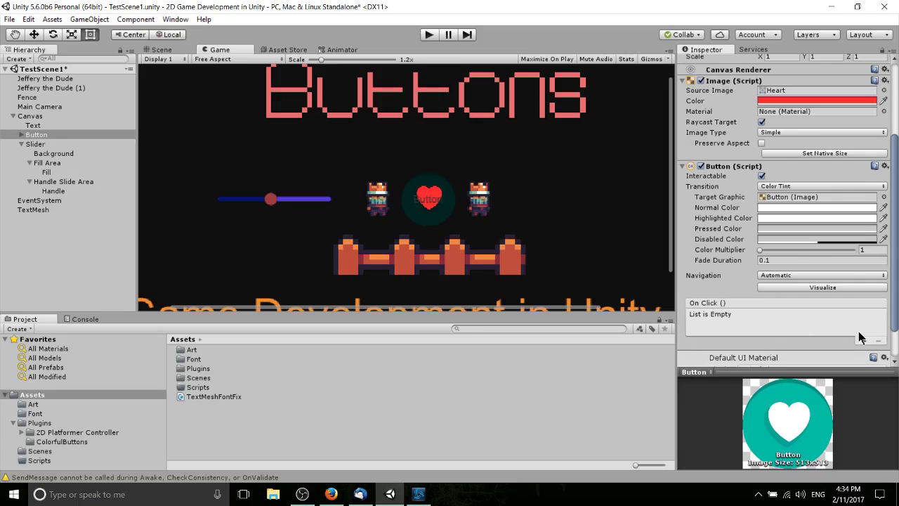
click(864, 342)
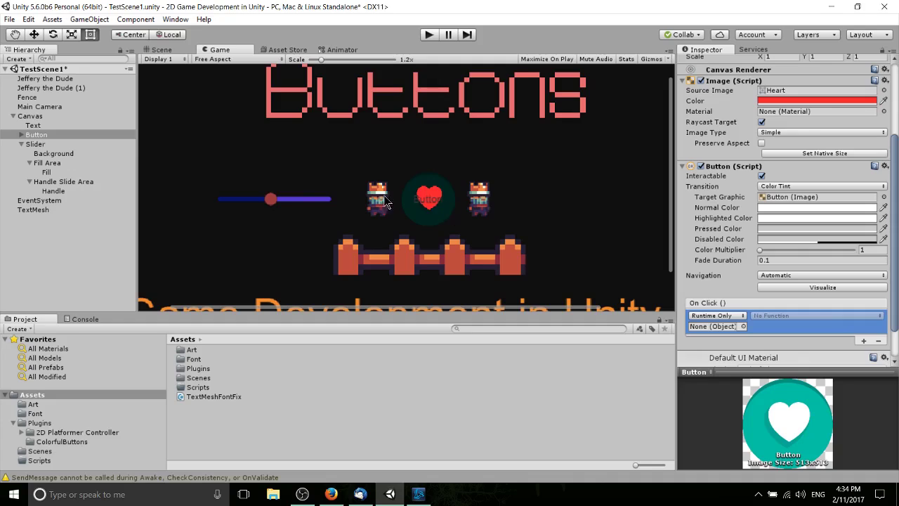
Assign Slider as the target of the Button's On Click event and choose Slider.value with the value 1.
drag(36, 136, 720, 326)
click(772, 315)
mouse_move(790, 368)
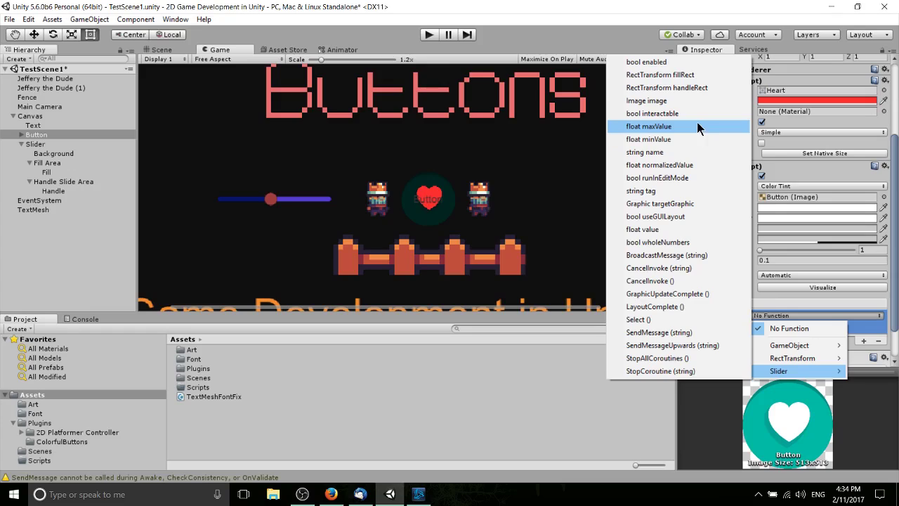
click(685, 229)
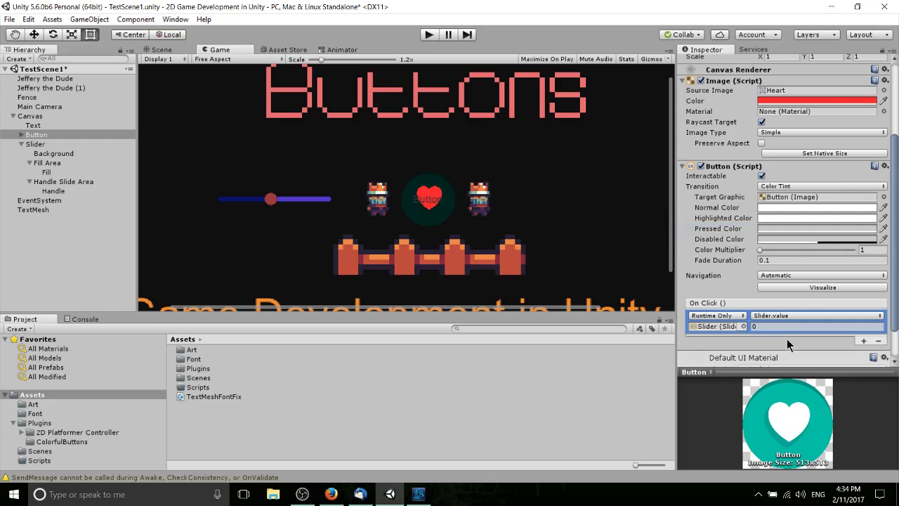
scroll(788, 330, up, 4)
scroll(774, 275, down, 4)
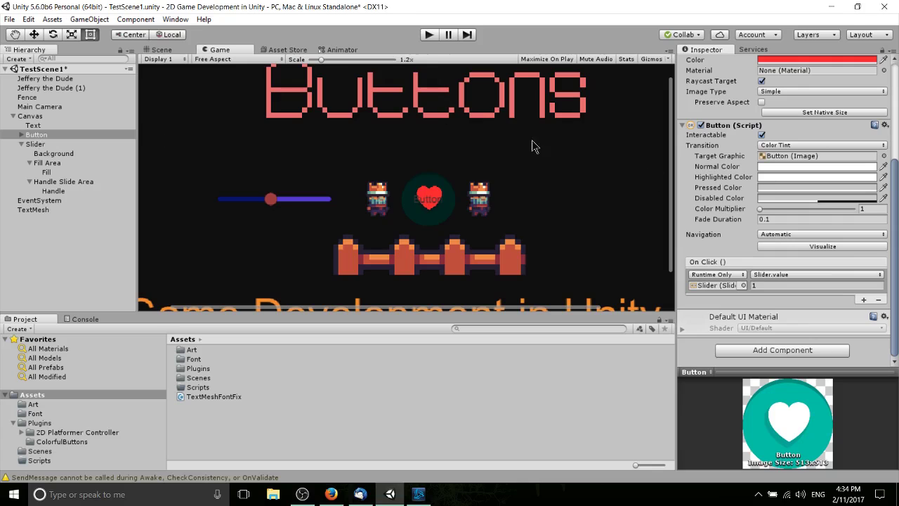
Select the Slider object, run the game to test the heart button's effect on it, and stop the game.
click(54, 153)
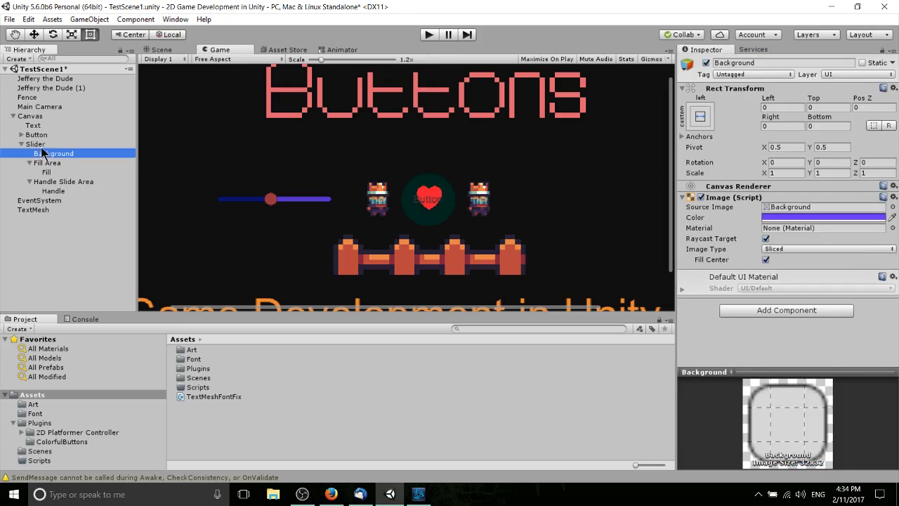
click(36, 144)
scroll(759, 335, down, 4)
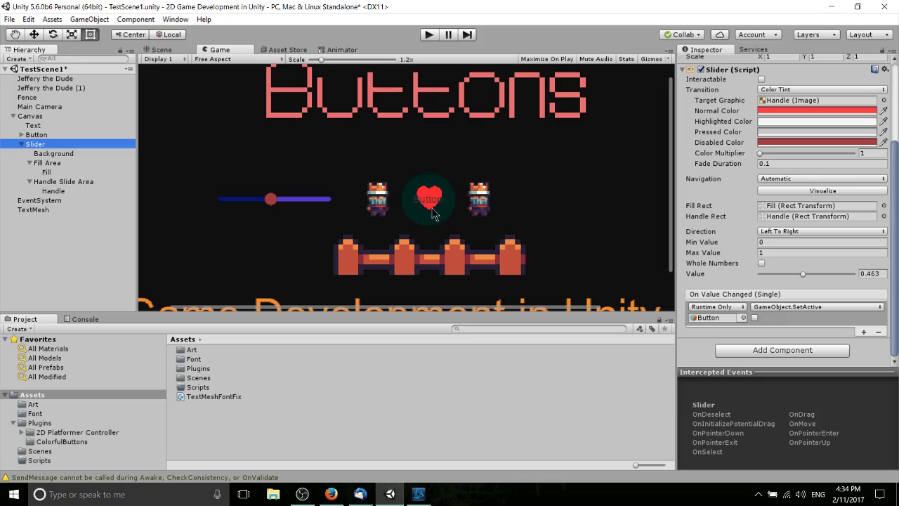
click(432, 37)
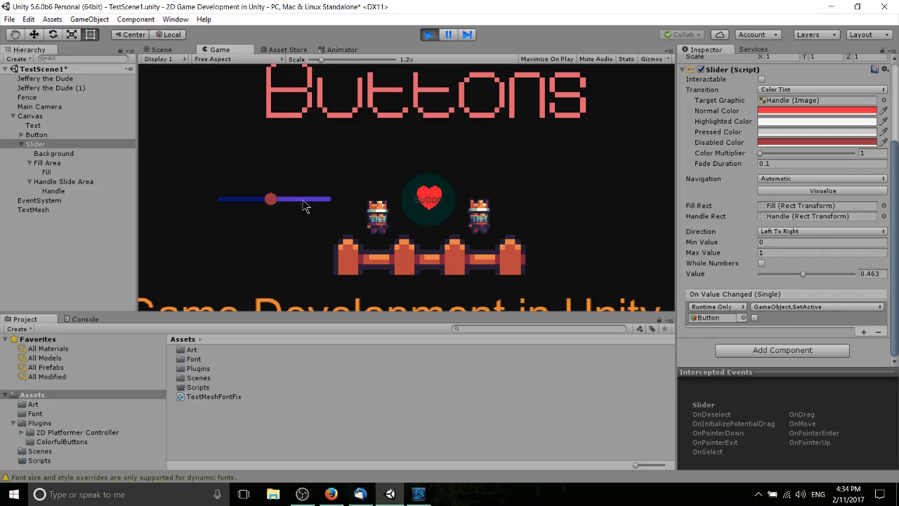
click(431, 220)
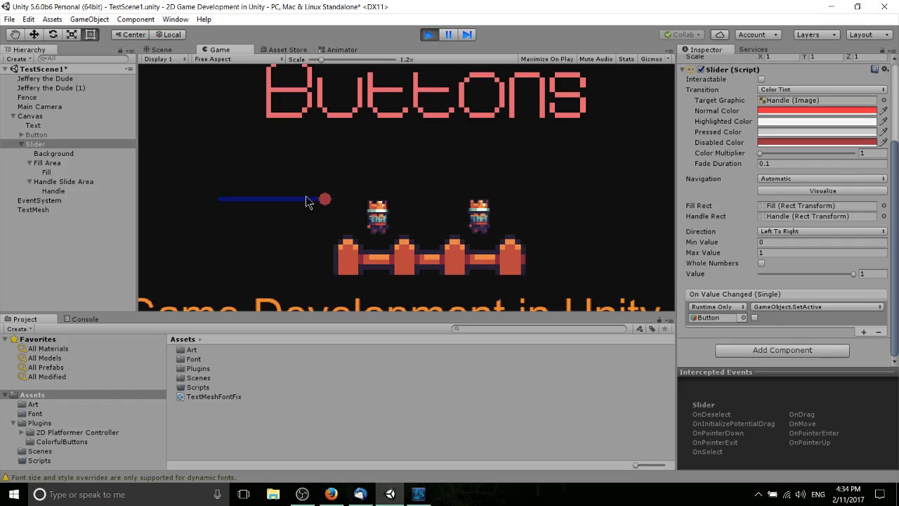
key(ctrl+p)
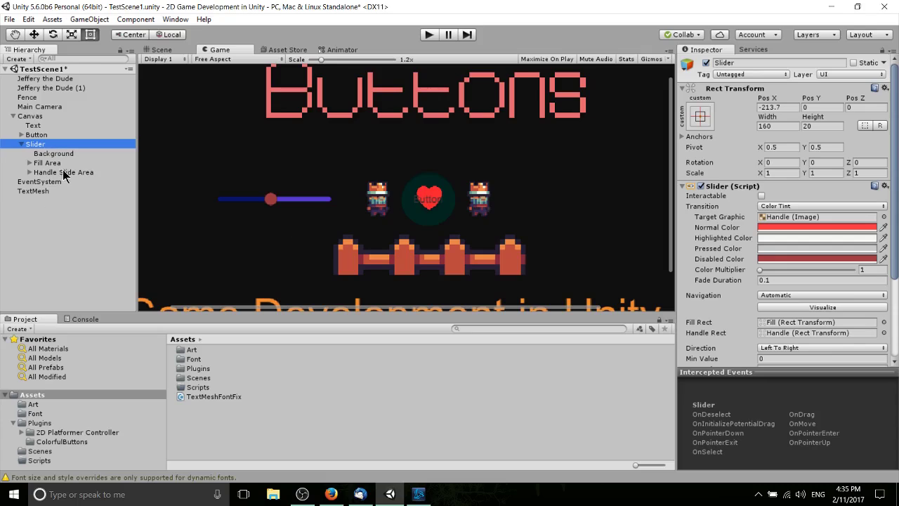
Add a UI Text object as a child of Slider.
right_click(51, 144)
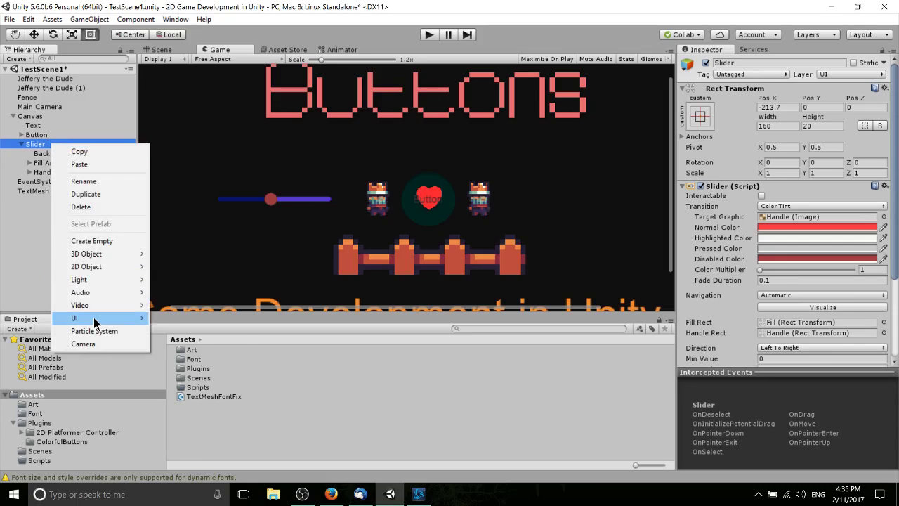
mouse_move(94, 318)
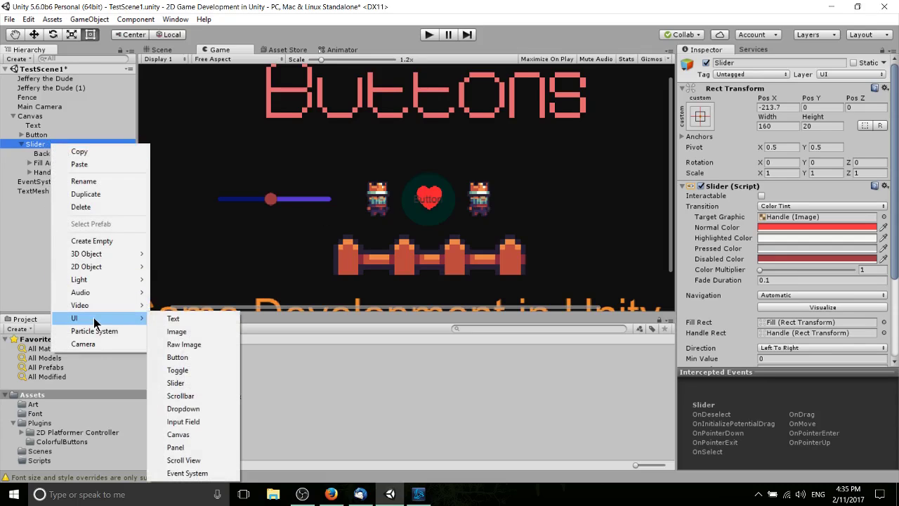
click(181, 317)
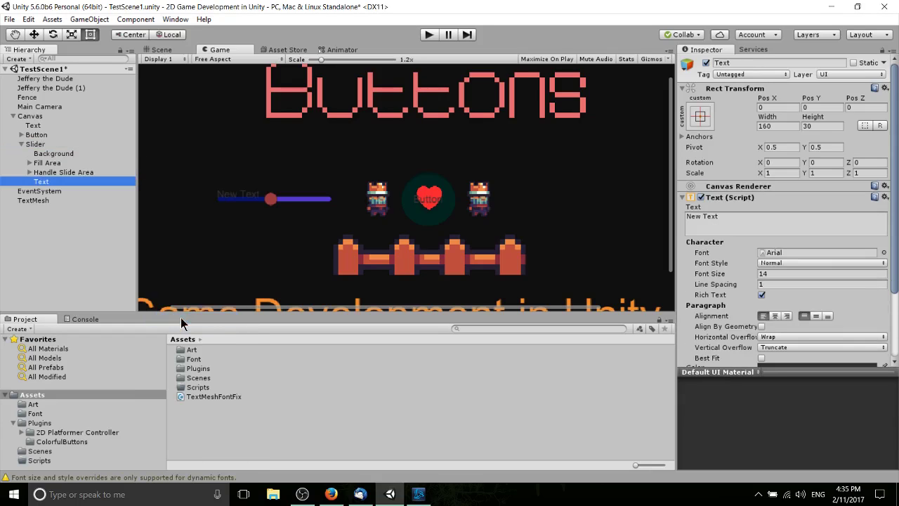
Try the bottom-right anchor preset on the slider's Text object and undo it.
click(701, 117)
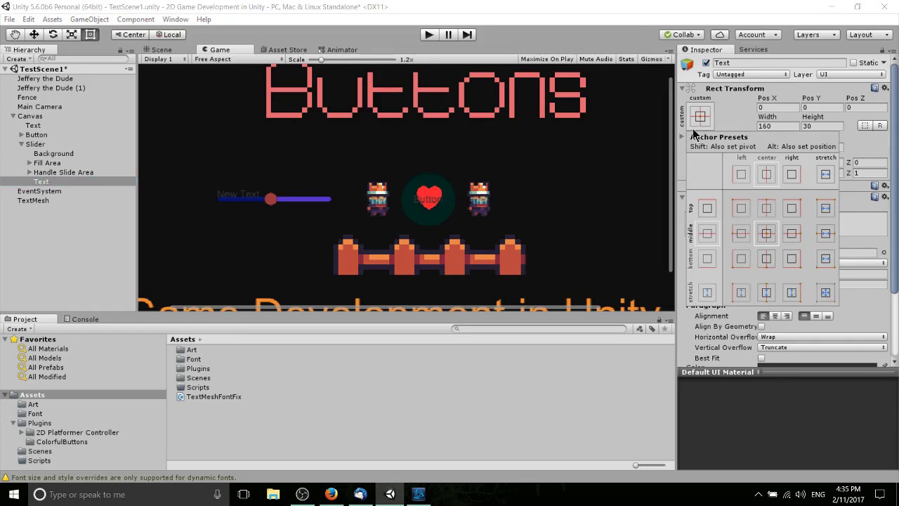
click(791, 258)
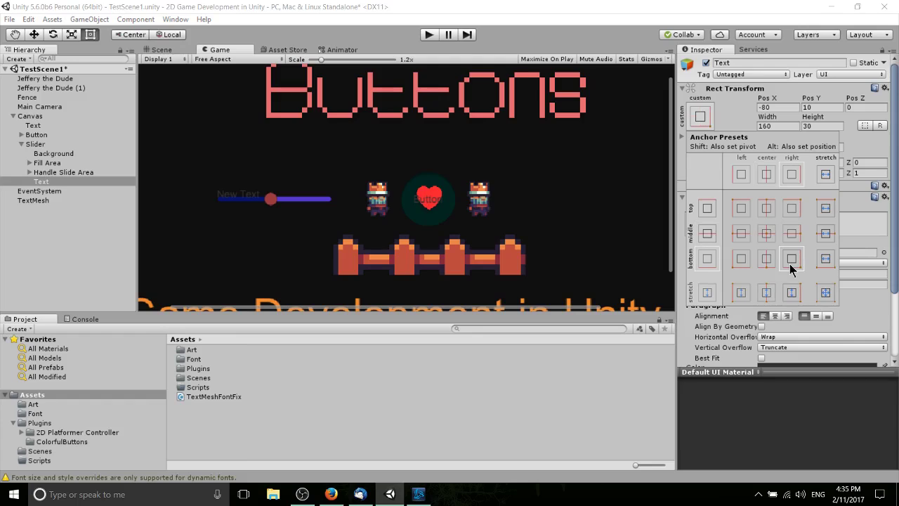
key(ctrl+z)
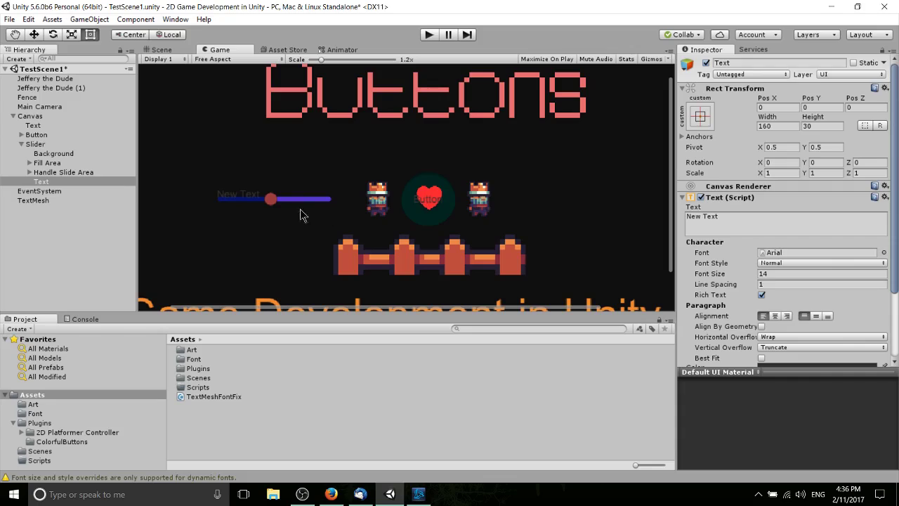
Set the position of the slider's Text object to Pos Y -25 and Pos X 100.
click(810, 107)
text(-25)
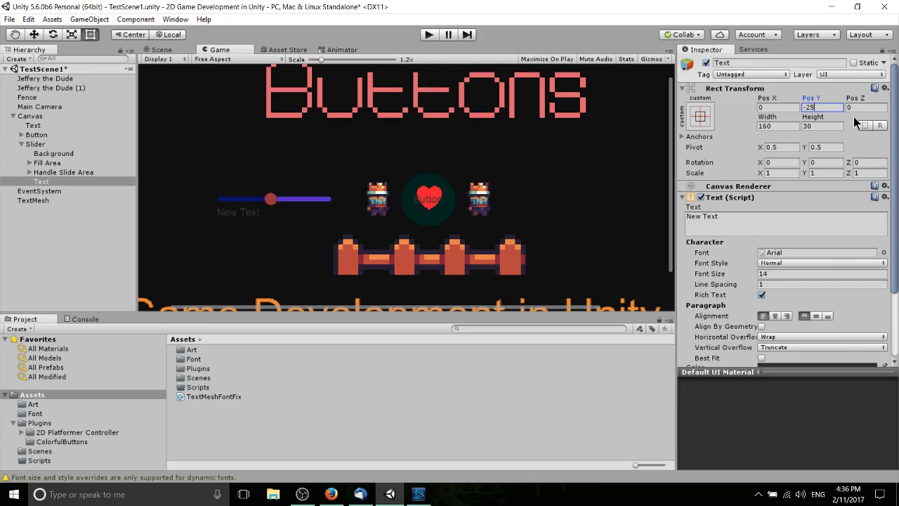
click(787, 106)
text(100)
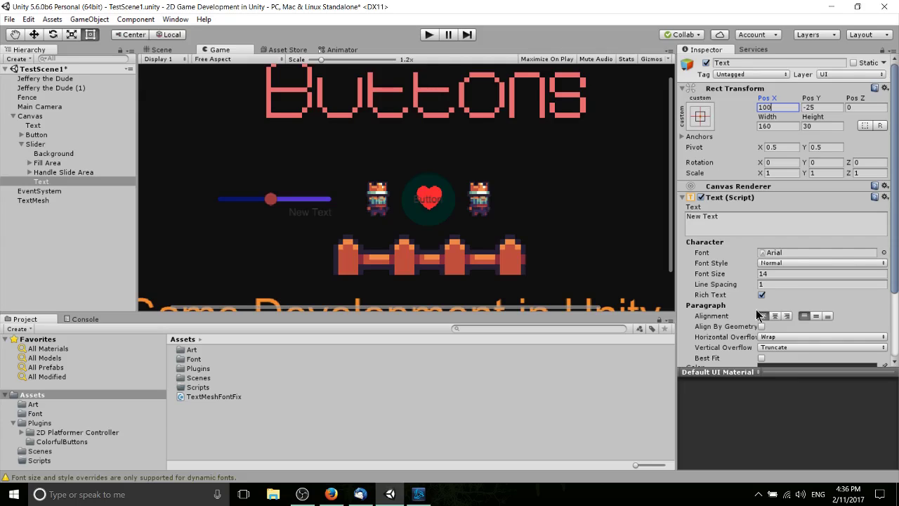
Change the color of the slider's Text object to near-white EAEAEAFF.
scroll(752, 273, down, 3)
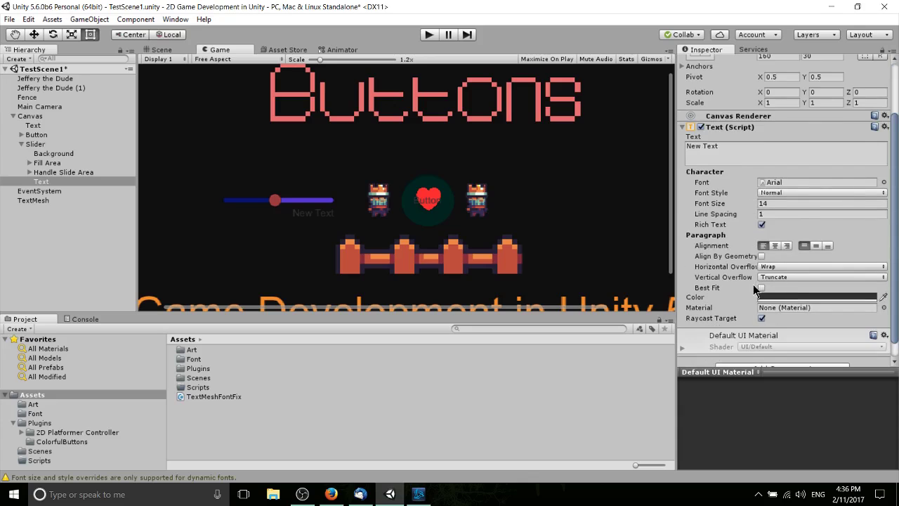
click(770, 297)
drag(542, 176, 460, 131)
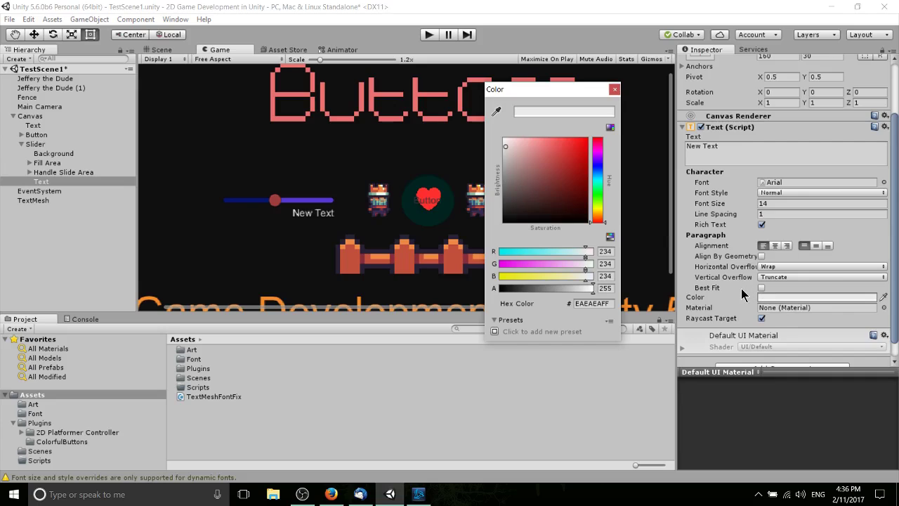
click(767, 292)
Change the content of the slider's Text object to "SLIDER VALUE".
click(732, 156)
text(SLIDER VAL)
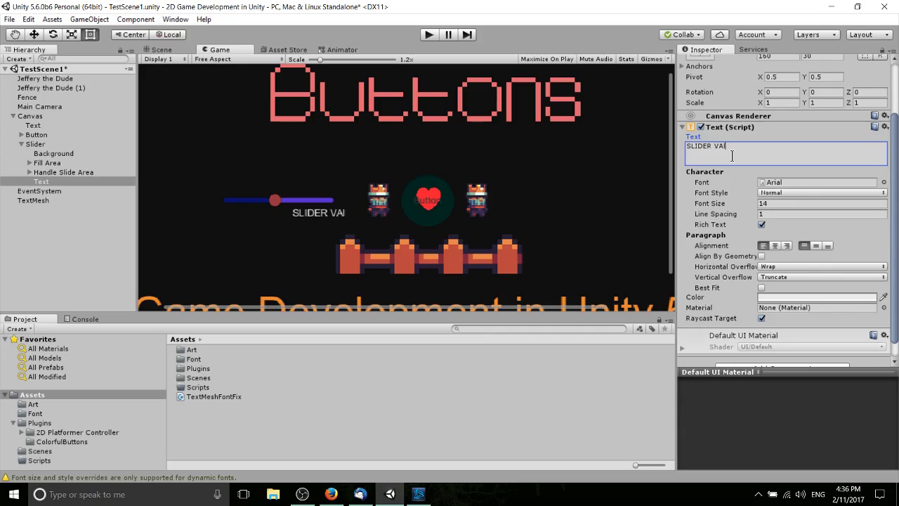
key(BackSpace)
text(ALUE)
Right-align the SLIDER VALUE text and set its Pos X to 0.
scroll(738, 211, up, 1)
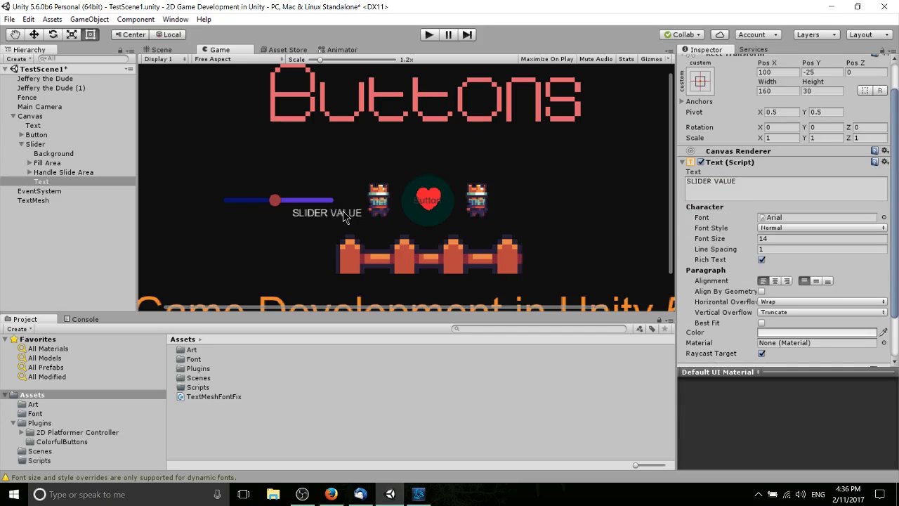
click(790, 281)
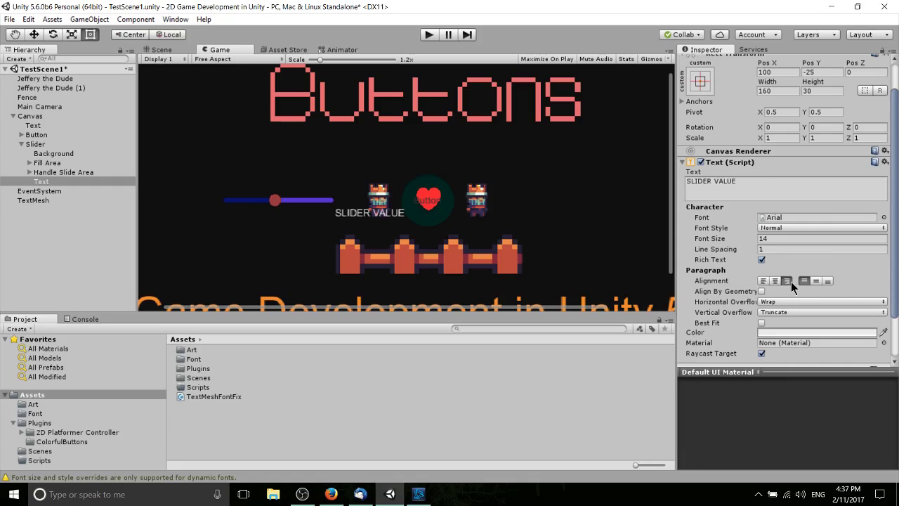
click(775, 72)
text(50)
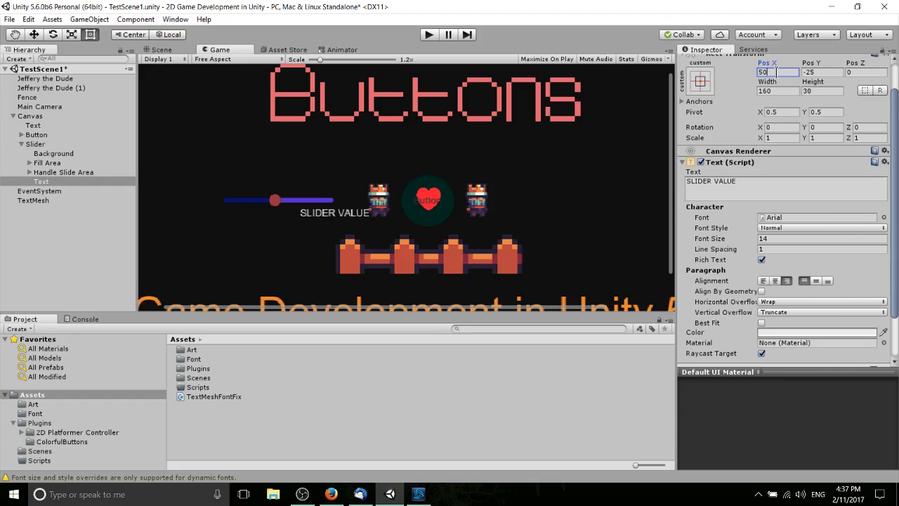
key(BackSpace)
key(BackSpace)
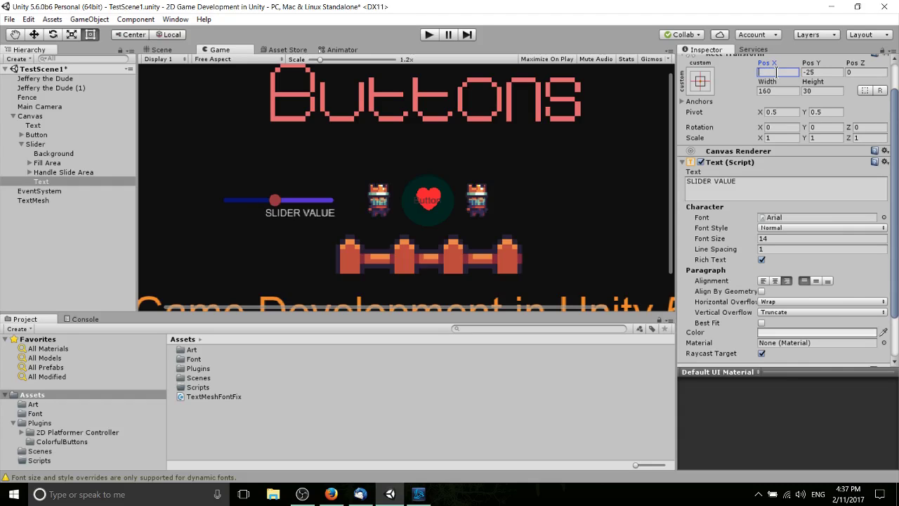
text(0)
scroll(776, 175, down, 2)
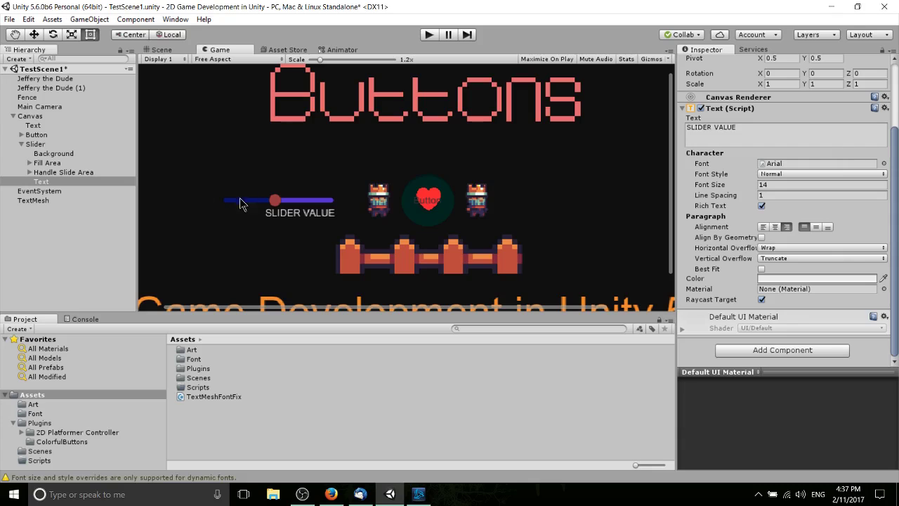
Add a second On Value Changed event to the Slider that sets Text.text on the slider's Text object.
click(35, 144)
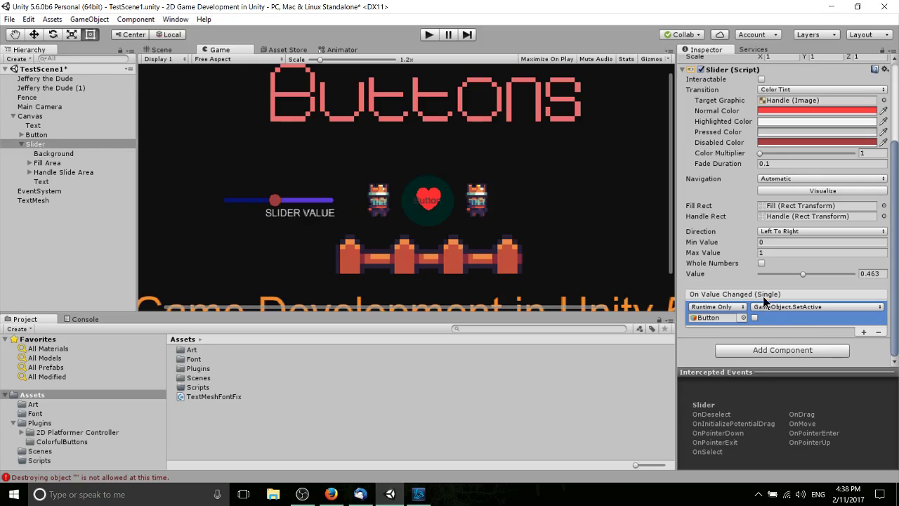
click(864, 331)
scroll(773, 330, down, 2)
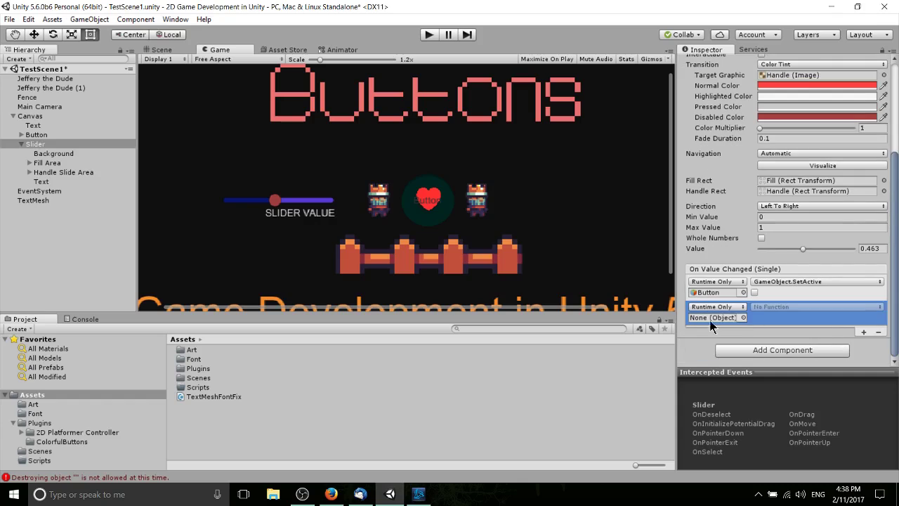
drag(41, 181, 731, 321)
click(772, 307)
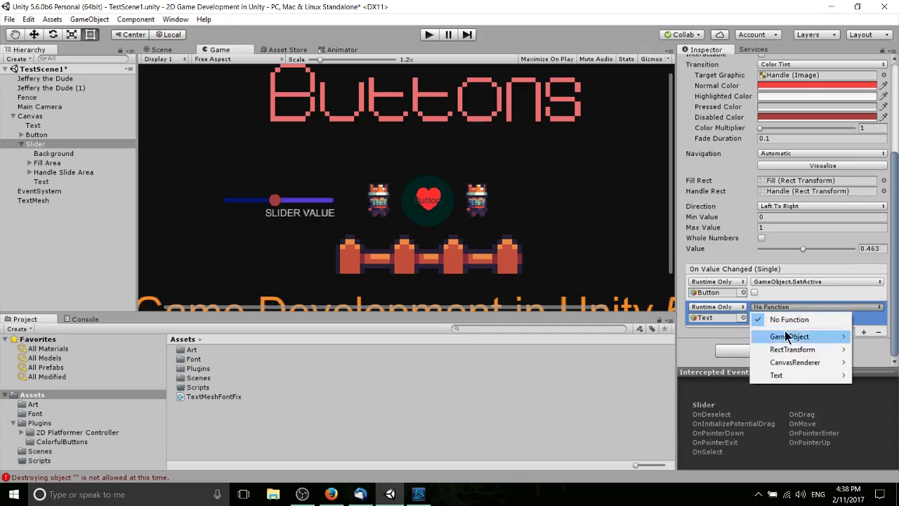
mouse_move(776, 375)
click(649, 269)
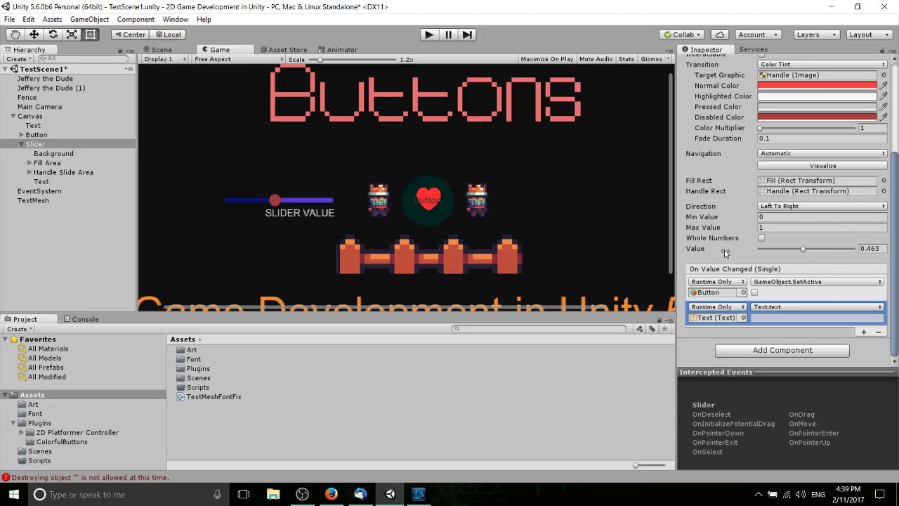
Remove the Text.text entry from the Slider's On Value Changed events.
scroll(730, 254, up, 2)
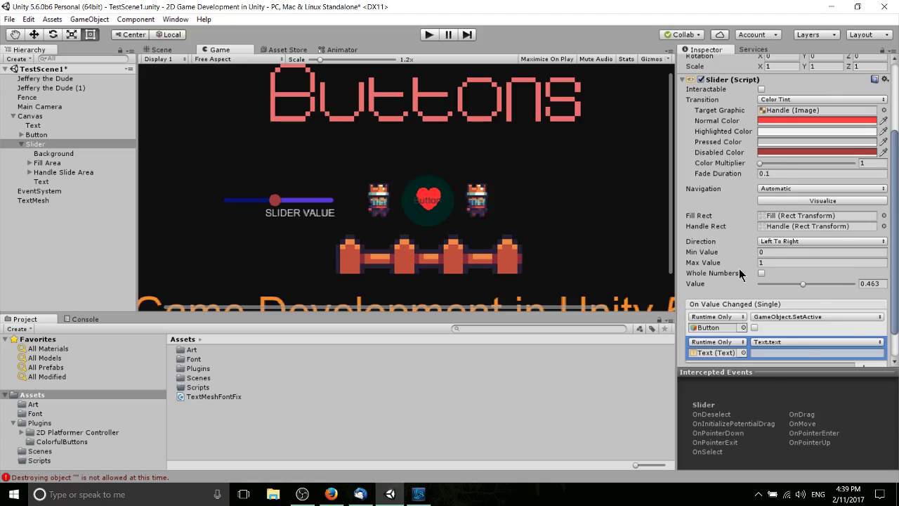
scroll(724, 255, down, 2)
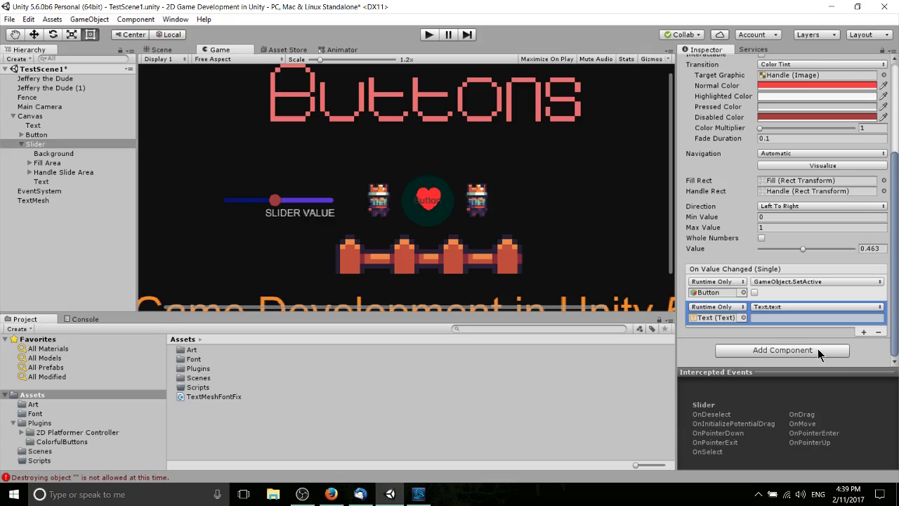
click(878, 331)
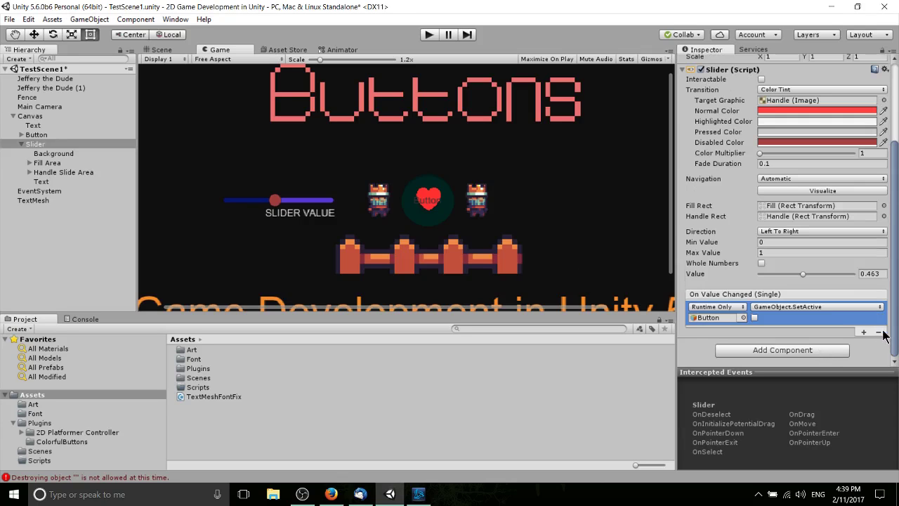
Create a new C# script component named SliderValue and add it to the Slider.
click(782, 349)
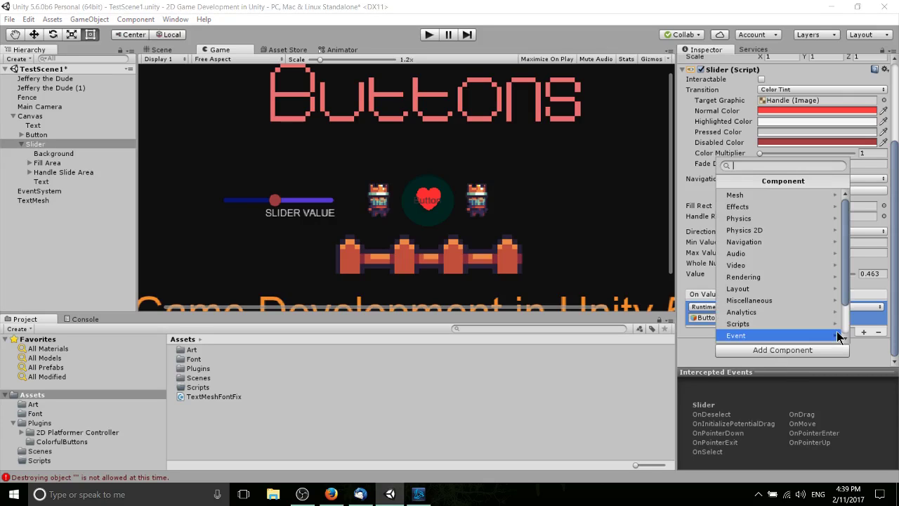
text(S)
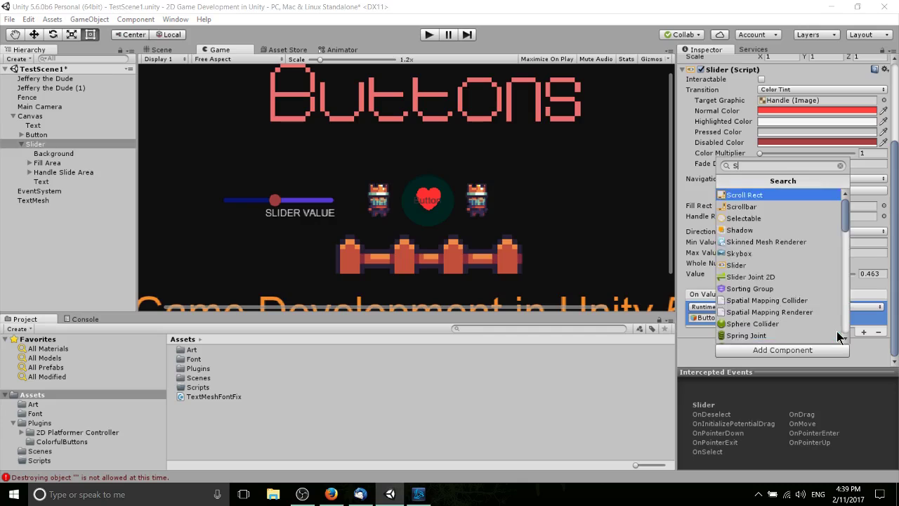
text(liderValueScript)
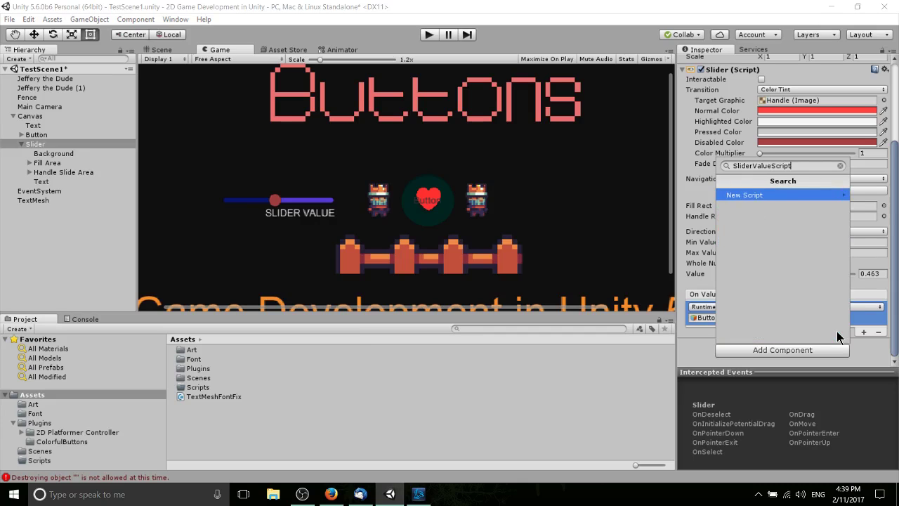
key(Return)
click(796, 204)
key(BackSpace)
key(BackSpace)
key(BackSpace)
key(BackSpace)
key(BackSpace)
key(BackSpace)
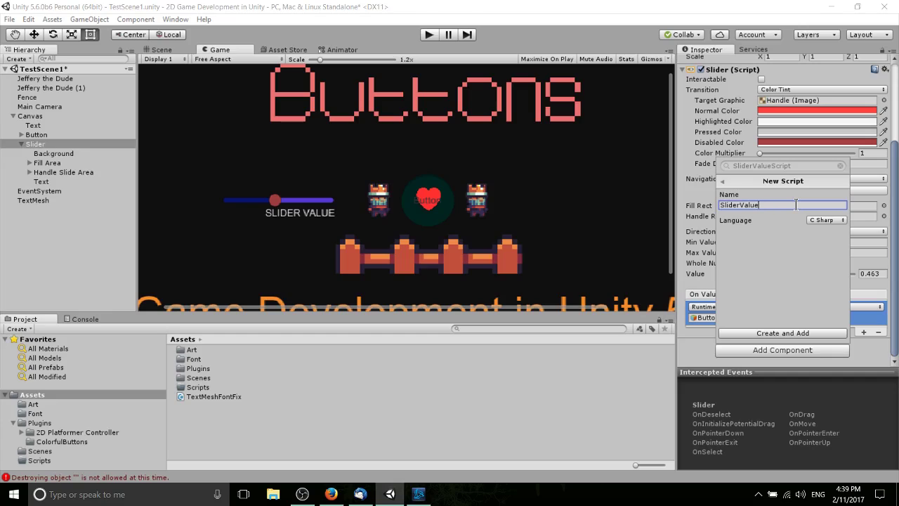
click(803, 333)
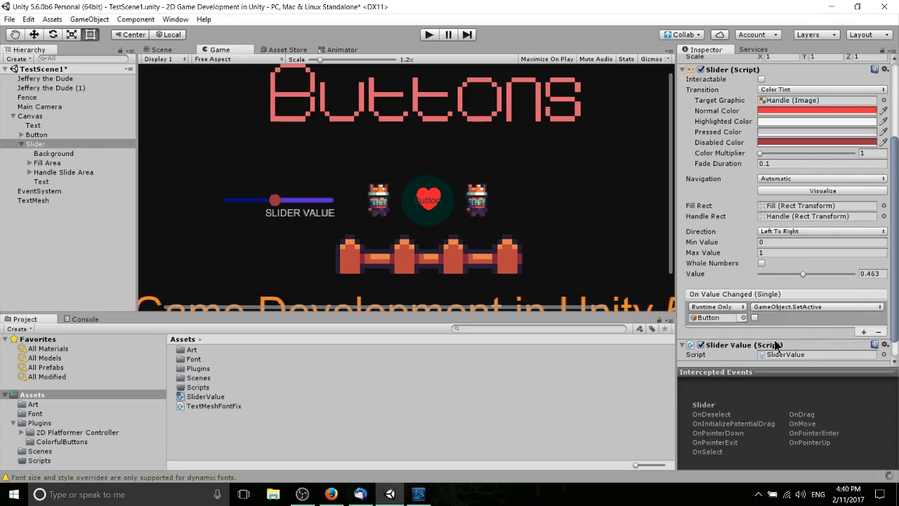
Open the SliderValue script for editing in Visual Studio and delete its Start method along with the initialization comment.
click(884, 322)
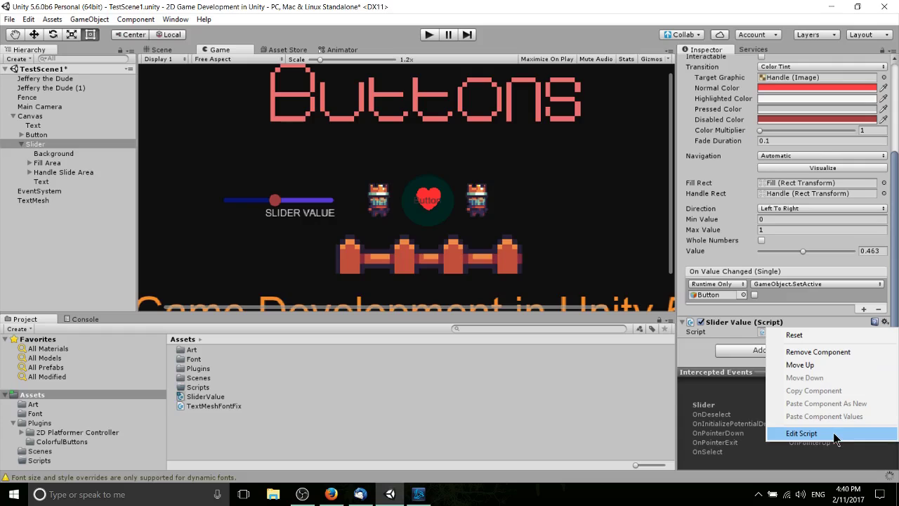
click(837, 433)
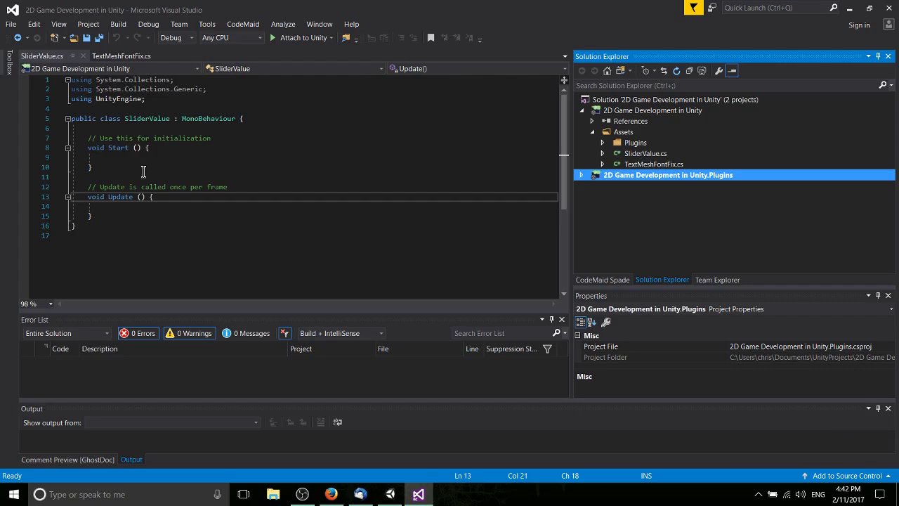
drag(95, 168, 72, 141)
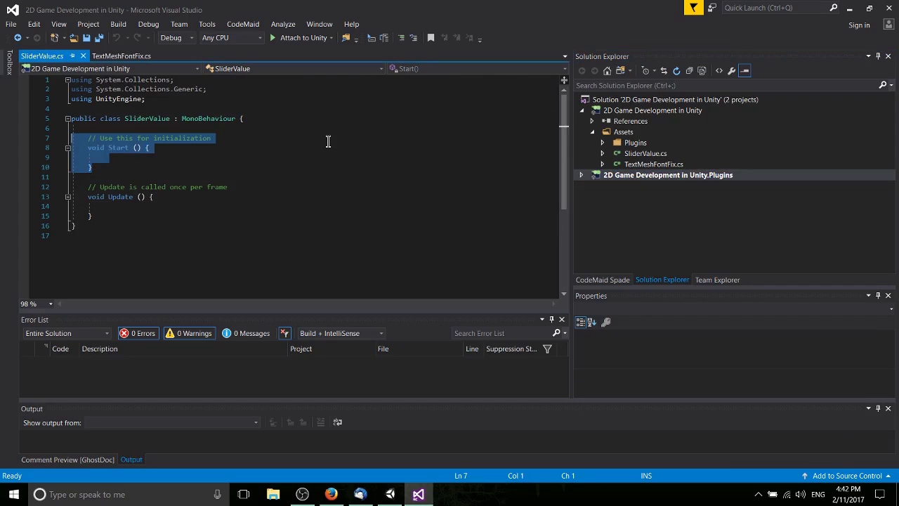
key(Delete)
key(Delete)
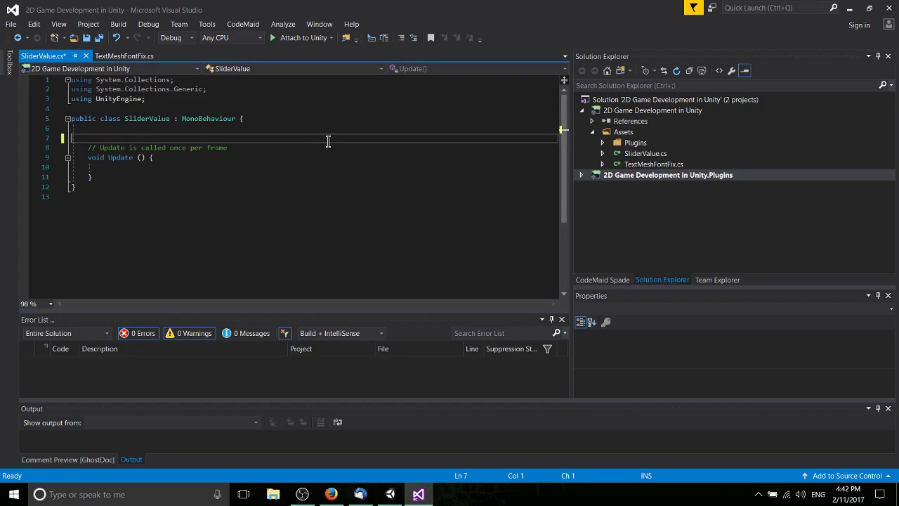
Begin declaring a public field of type Text at the start of the SliderValue class.
key(Up)
key(Tab)
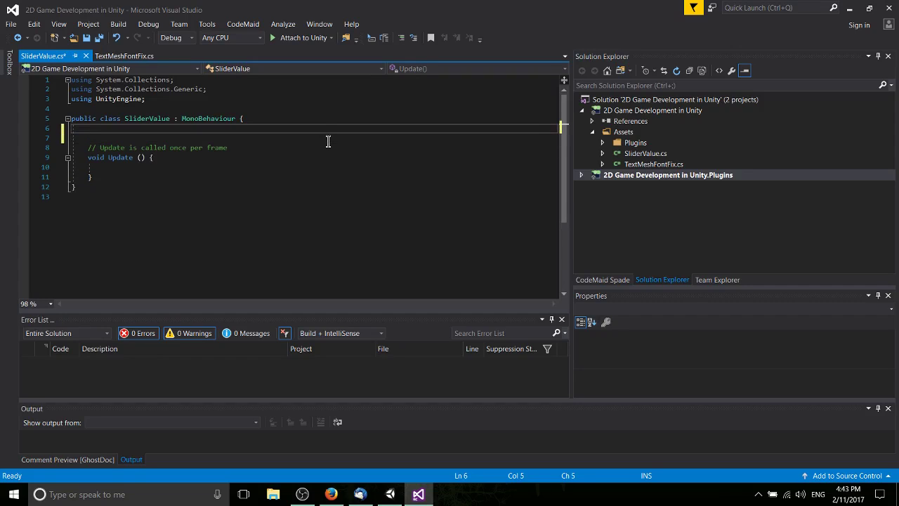
text(public TextAlignment)
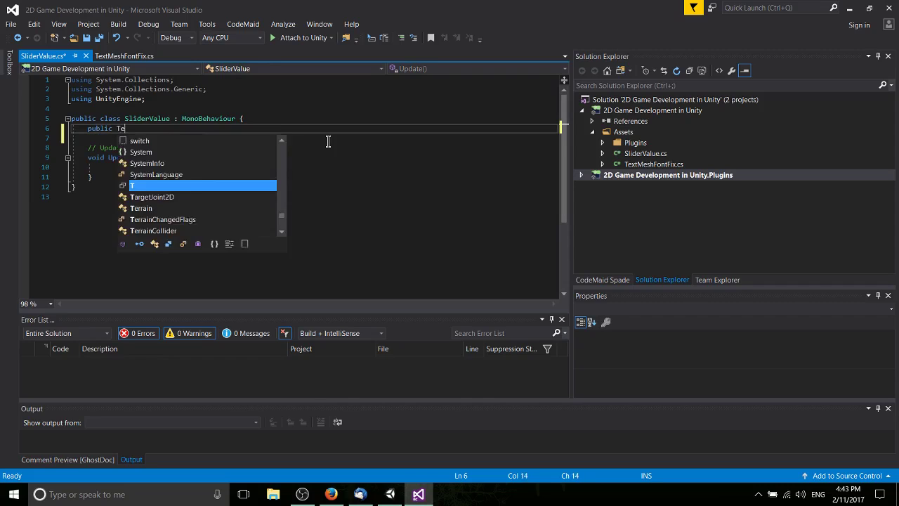
key(BackSpace)
key(BackSpace)
key(BackSpace)
key(BackSpace)
key(BackSpace)
key(BackSpace)
key(BackSpace)
key(BackSpace)
key(BackSpace)
key(BackSpace)
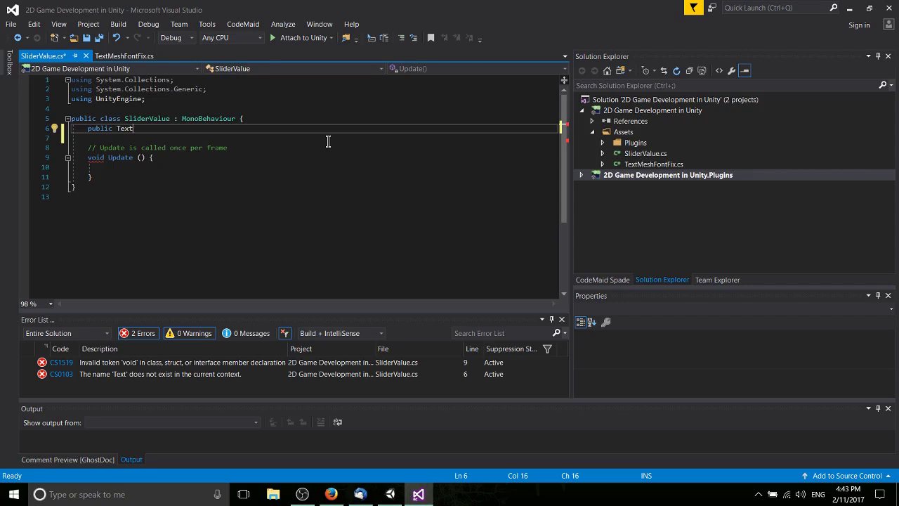
Import the UnityEngine.UI namespace to resolve the Text type.
key(ctrl+period)
key(Down)
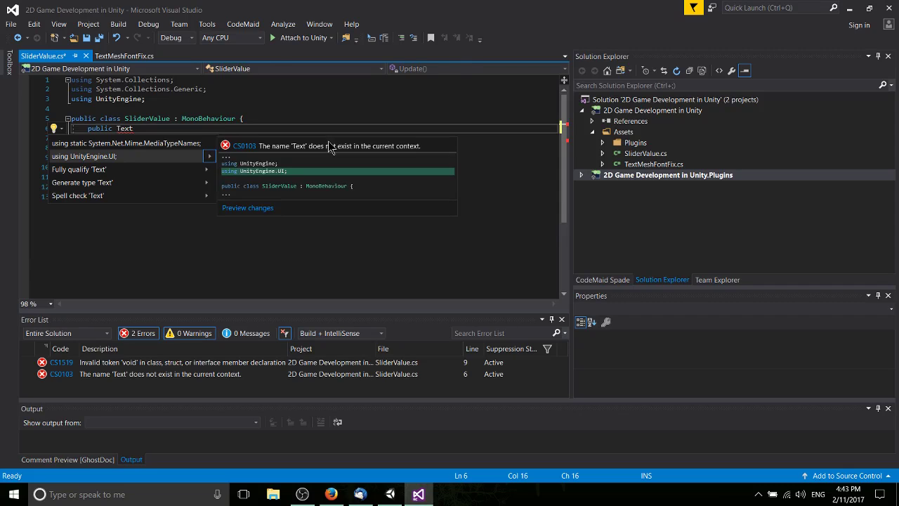
key(Return)
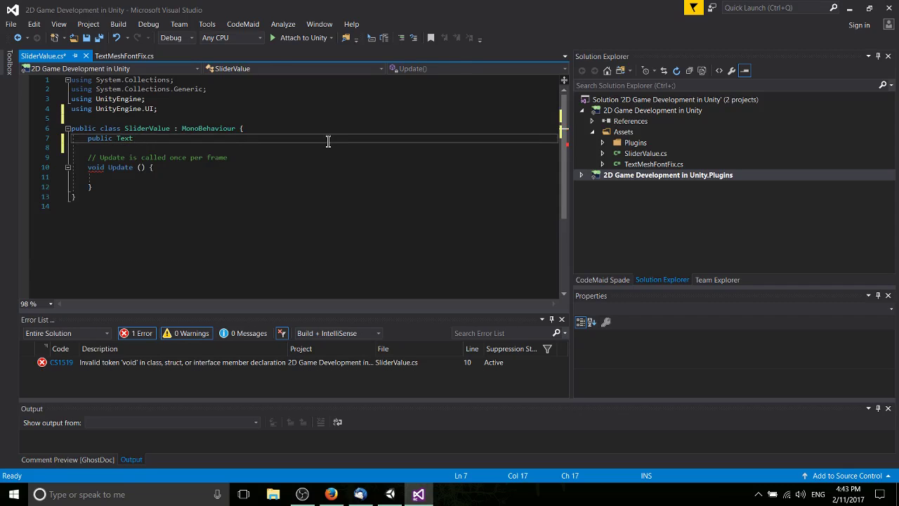
Name the Text field sliderText and declare a public Slider field named slider below it.
text(sliderTex)
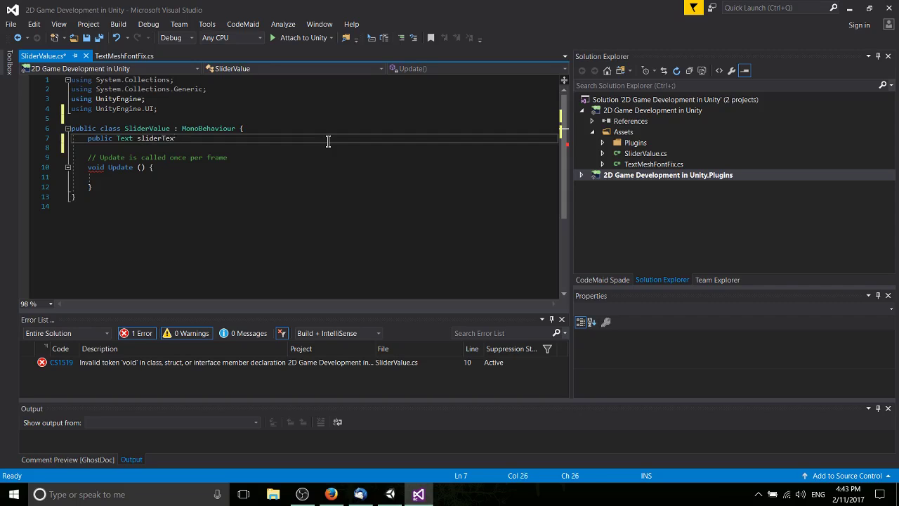
text(t;)
key(Return)
text(public Slid)
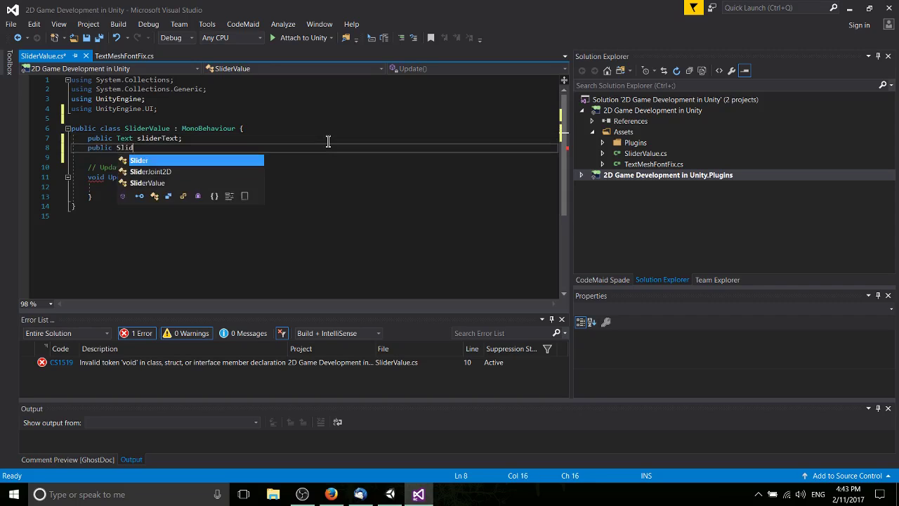
text(er slider;)
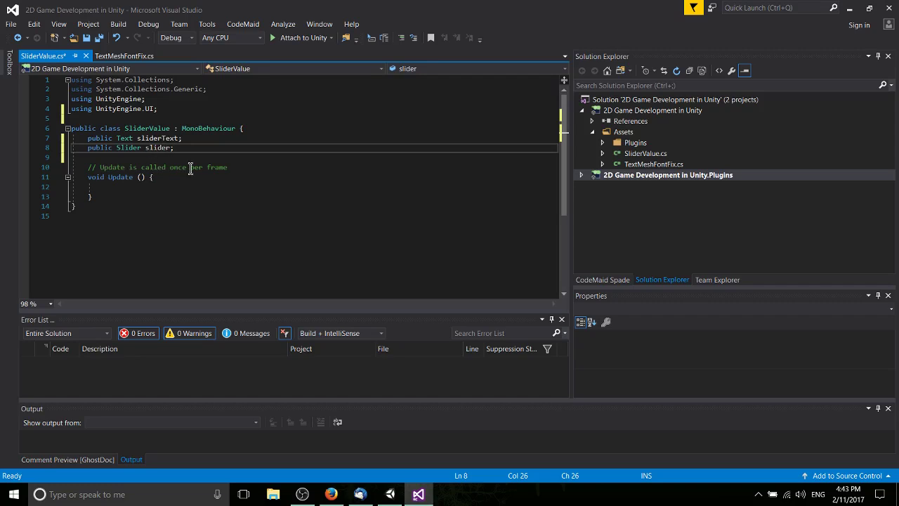
In the Update method, assign slider.value to sliderText.text.
click(175, 187)
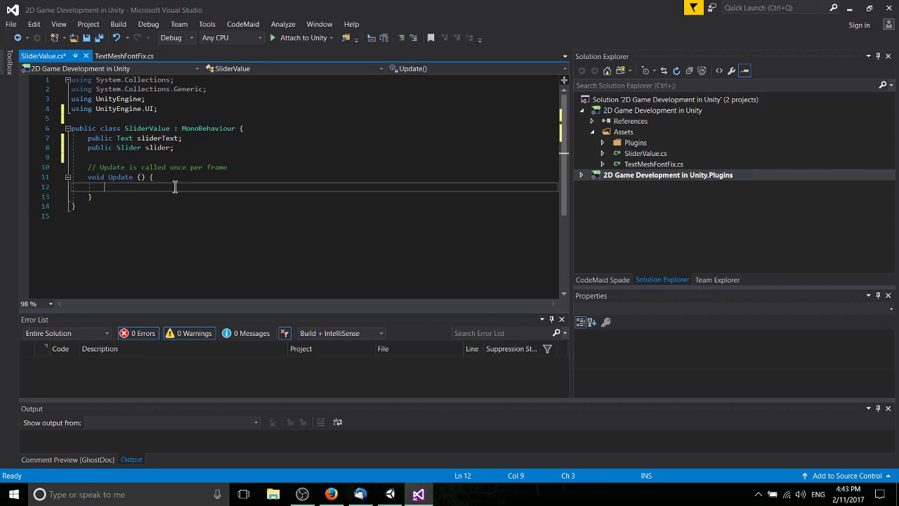
text(slider)
key(Escape)
text(Text.text)
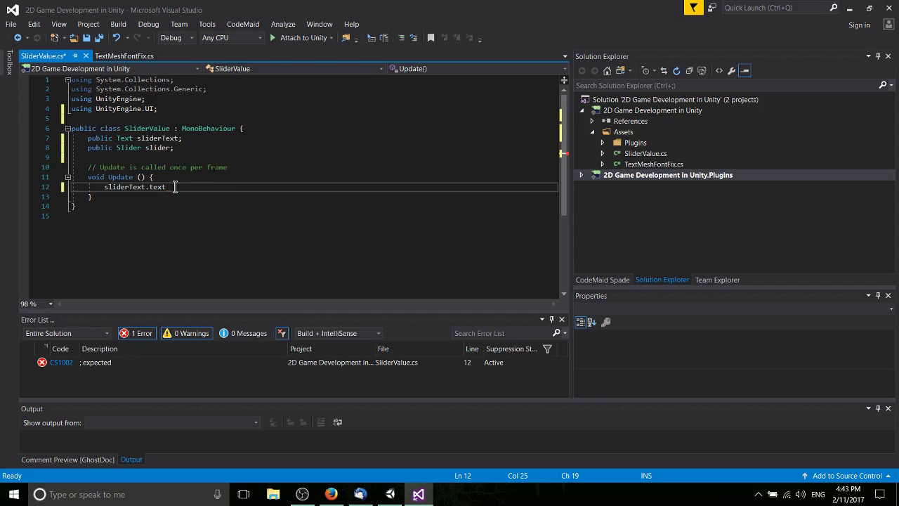
text( = slider.val)
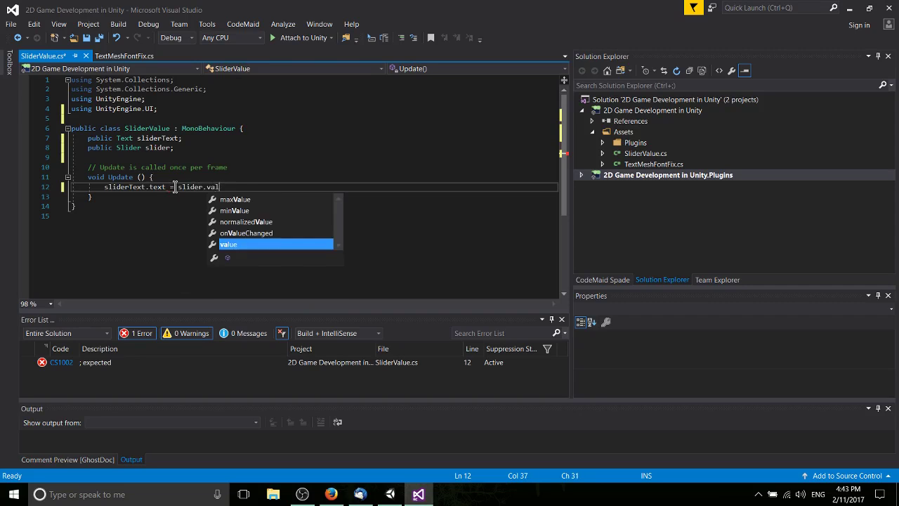
text(ue;)
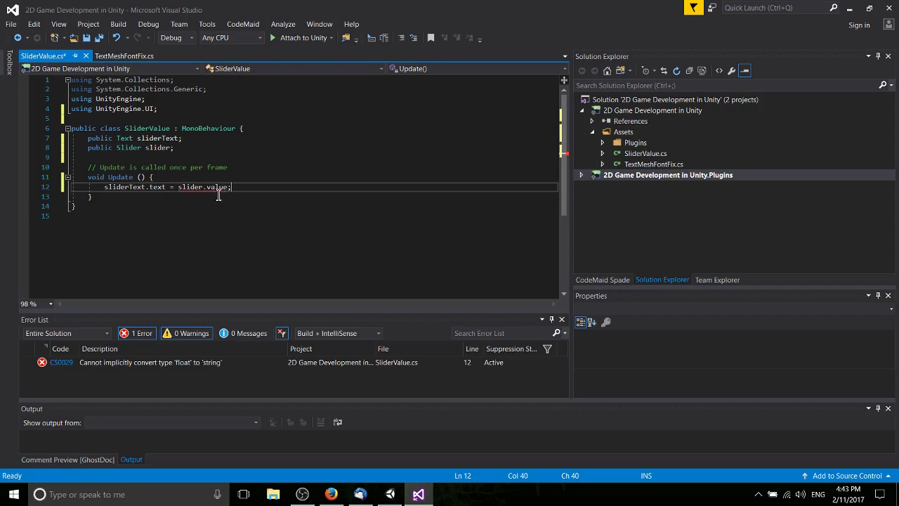
Try prefixing slider.value with the string "Health" and a plus sign in the text assignment.
mouse_move(216, 188)
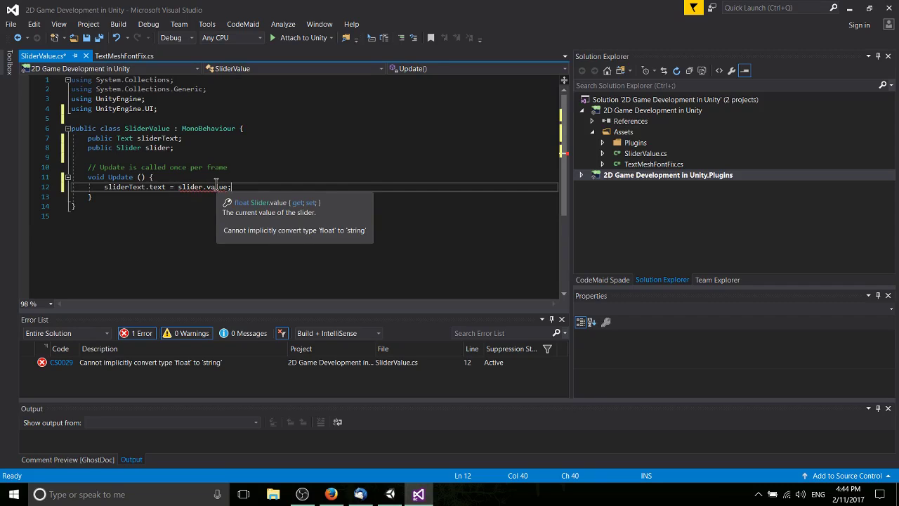
click(176, 186)
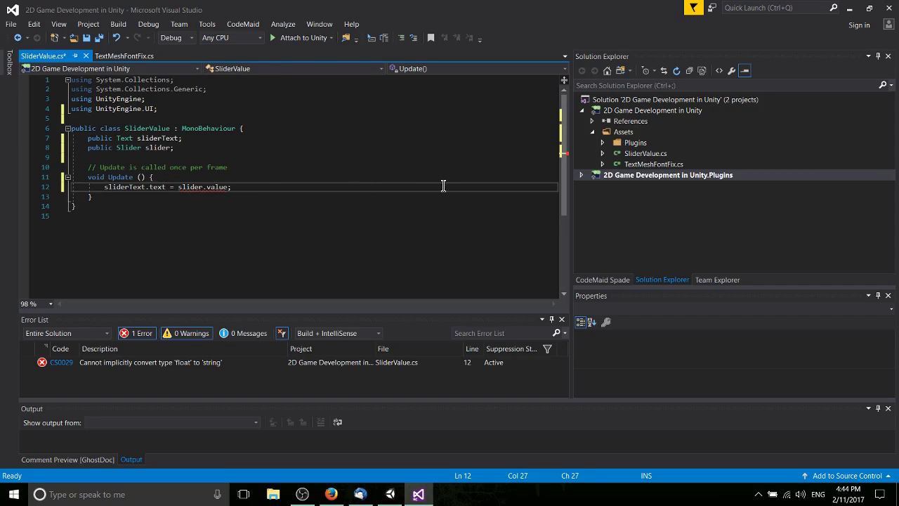
text("Health")
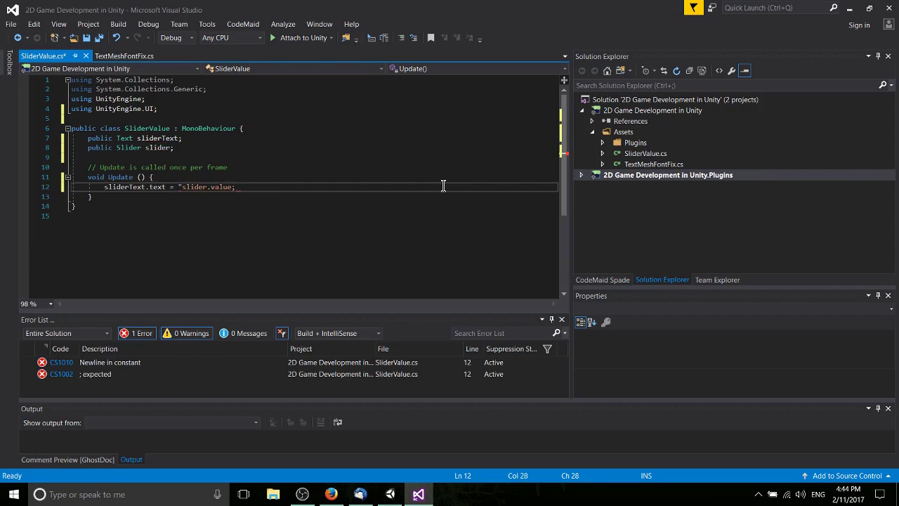
text(+)
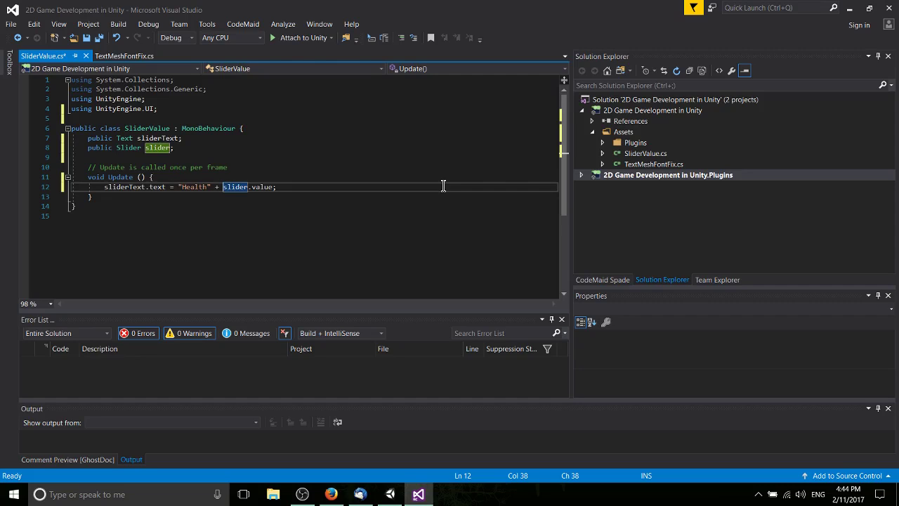
Undo the "Health" prefix in the text assignment.
key(ctrl+z)
key(ctrl+z)
key(ctrl+z)
key(ctrl+z)
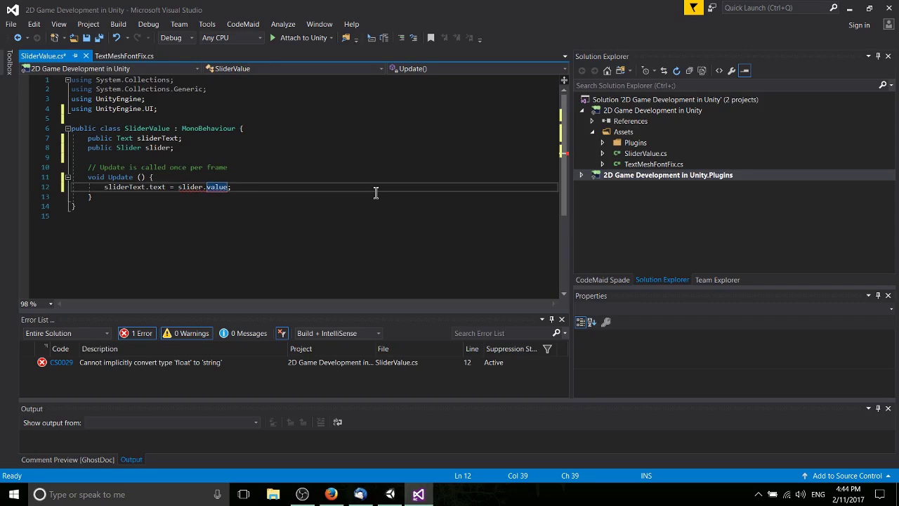
Append .ToString() to slider.value in the sliderText.text assignment to convert the value to a string.
text(.)
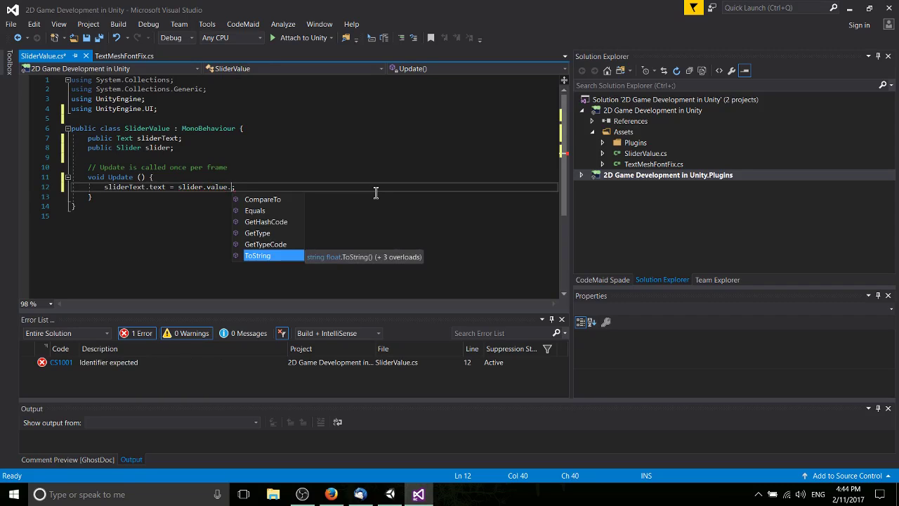
key(Tab)
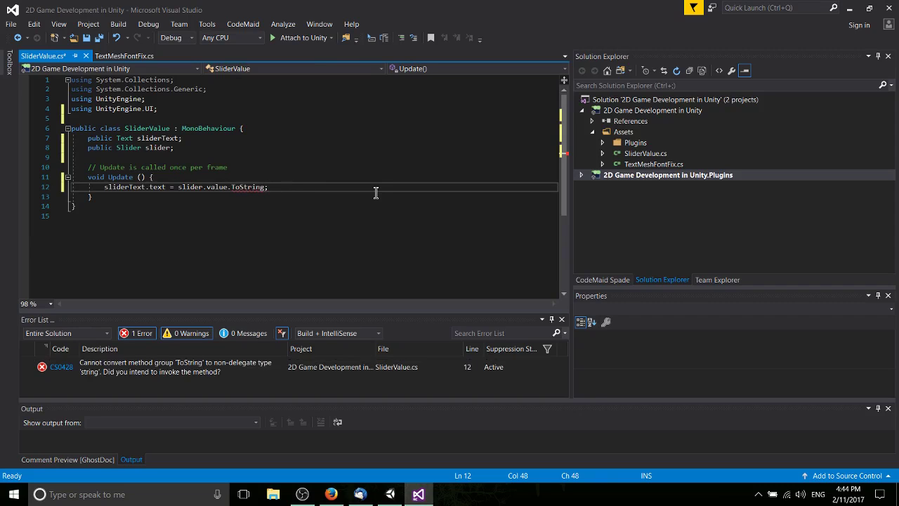
text(())
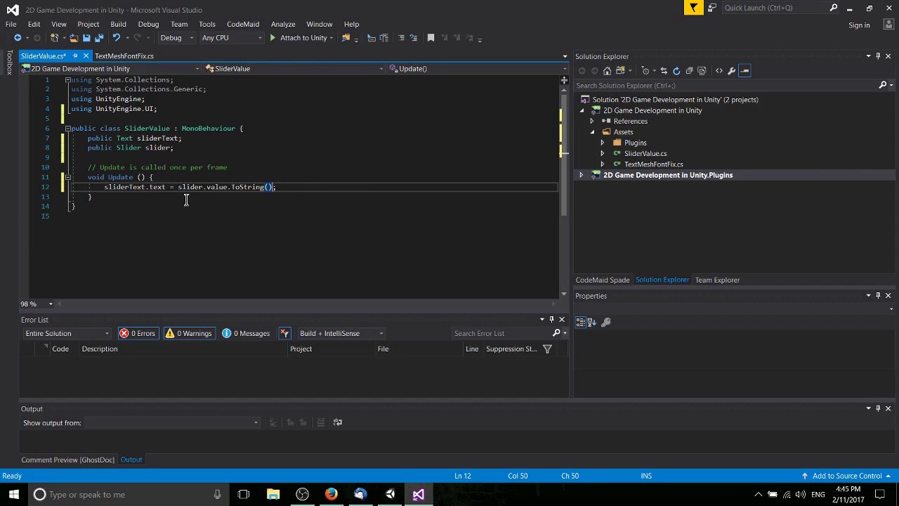
Try prefixing slider.value.ToString() with the string "EXPERIENCE POINTS" in the text assignment.
click(180, 186)
text("EXPERIENCE )
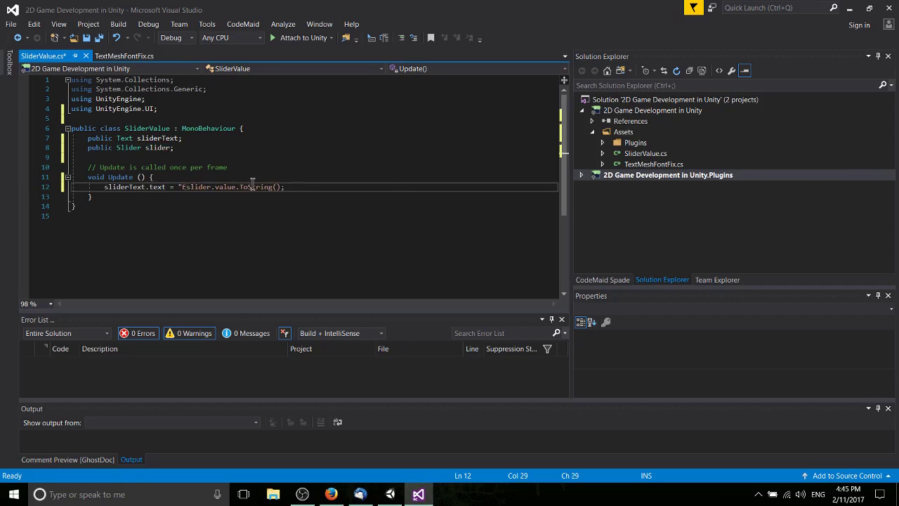
text(POINTS: " +)
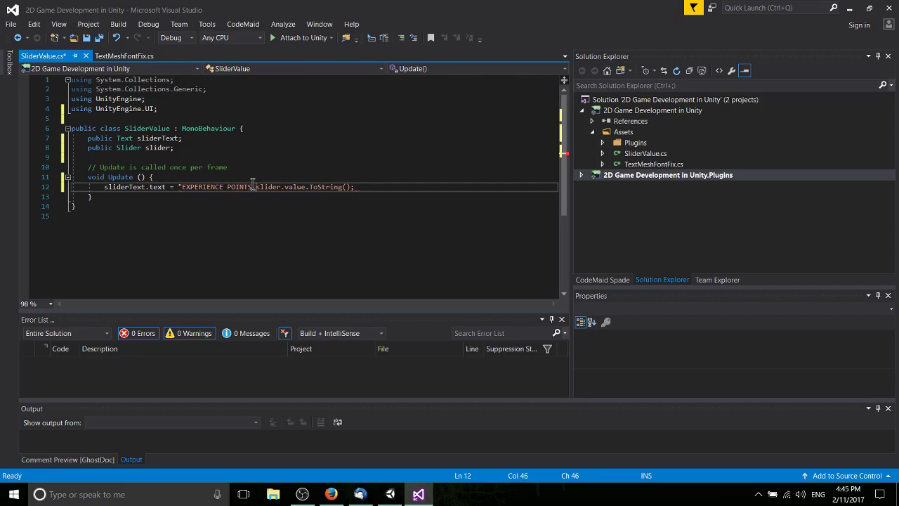
Remove the "EXPERIENCE POINTS" prefix from the text assignment.
key(BackSpace)
key(BackSpace)
key(BackSpace)
key(BackSpace)
key(BackSpace)
key(BackSpace)
key(BackSpace)
key(BackSpace)
key(BackSpace)
key(BackSpace)
key(BackSpace)
key(BackSpace)
key(BackSpace)
key(BackSpace)
key(BackSpace)
key(BackSpace)
key(BackSpace)
key(BackSpace)
key(BackSpace)
key(BackSpace)
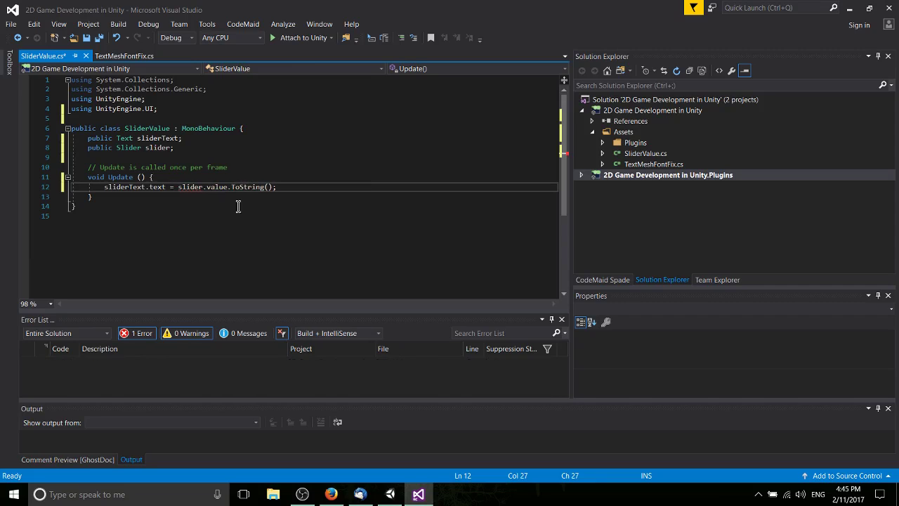
Save the SliderValue script and switch to Unity to bring up the Slider Value component's fields on the slider.
key(ctrl+s)
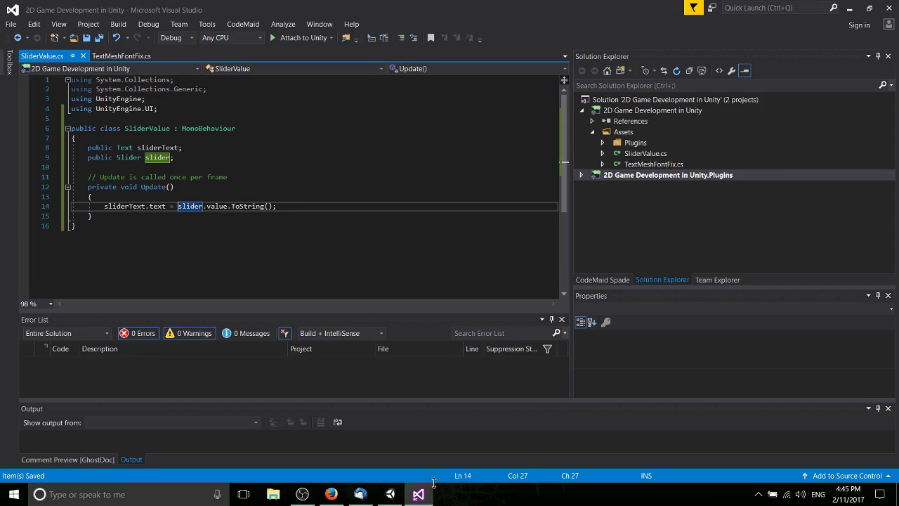
click(398, 496)
scroll(433, 192, down, 2)
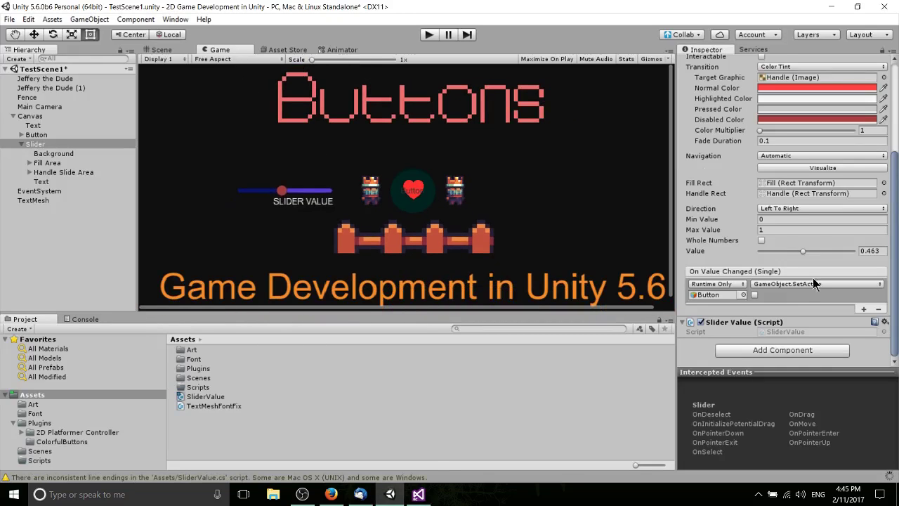
scroll(741, 335, down, 1)
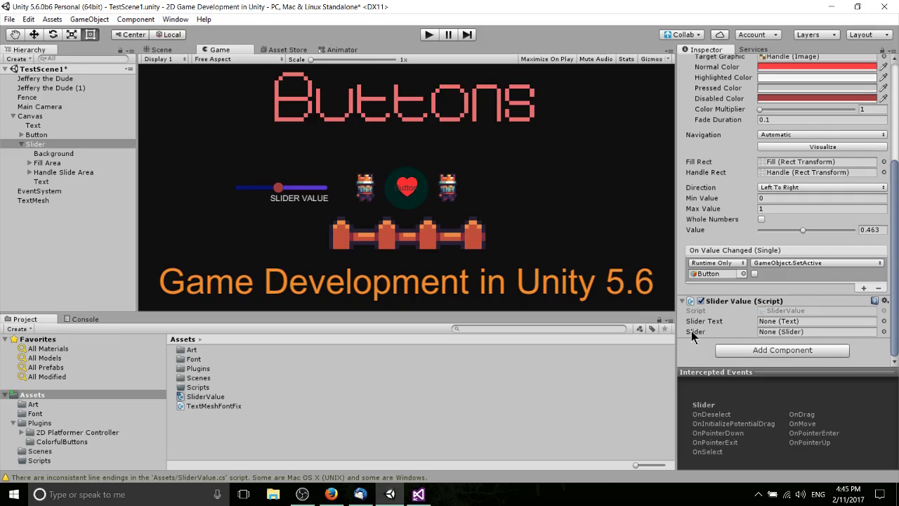
In the Slider Value script, assign the Slider component to the Slider field and the slider's child Text to Slider Text.
scroll(767, 304, up, 5)
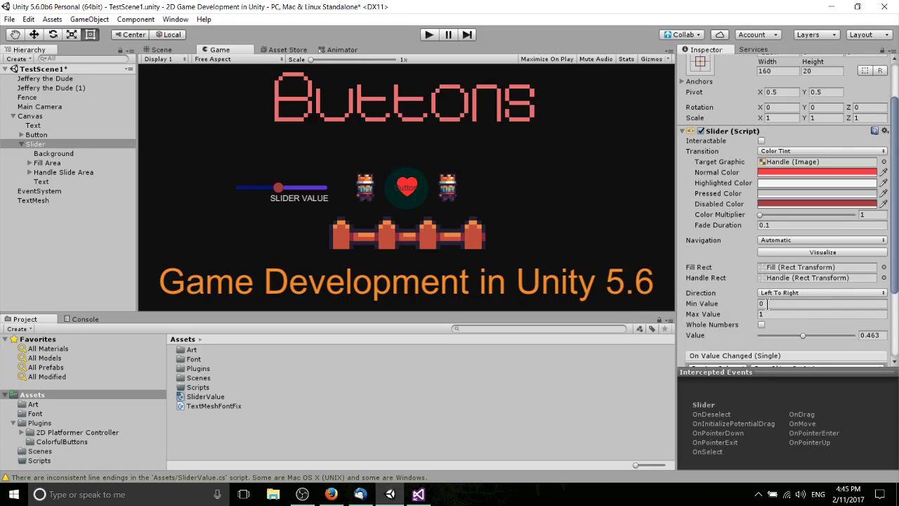
scroll(742, 141, down, 3)
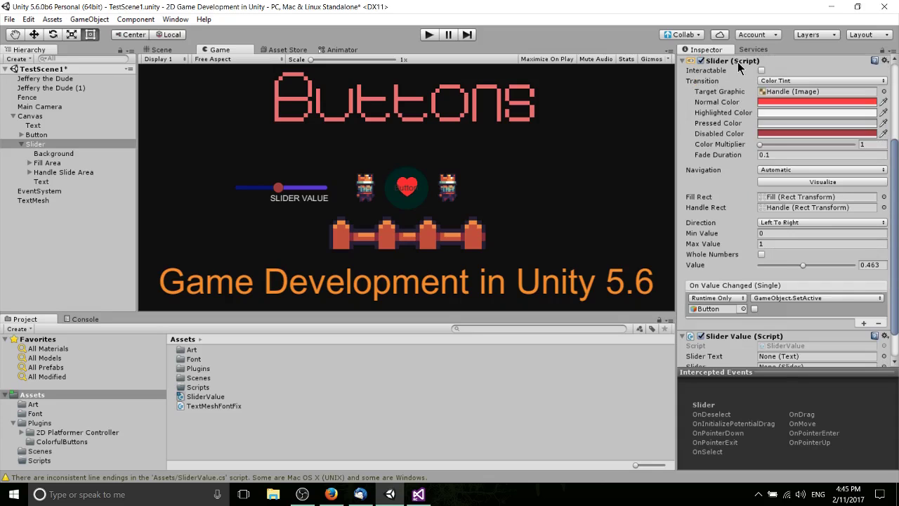
drag(739, 66, 799, 334)
scroll(792, 295, down, 2)
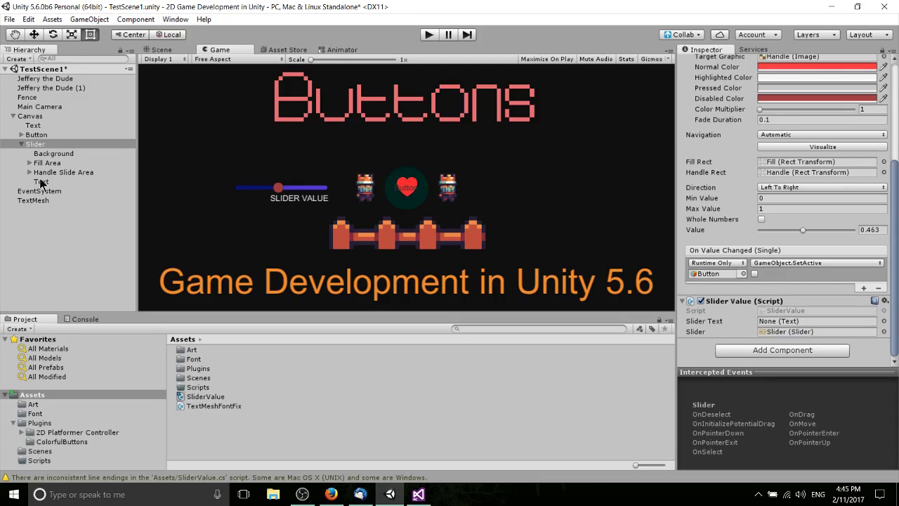
drag(40, 184, 787, 321)
Test the value label by playing the scene and moving the slider to its maximum, and stop play mode.
click(427, 35)
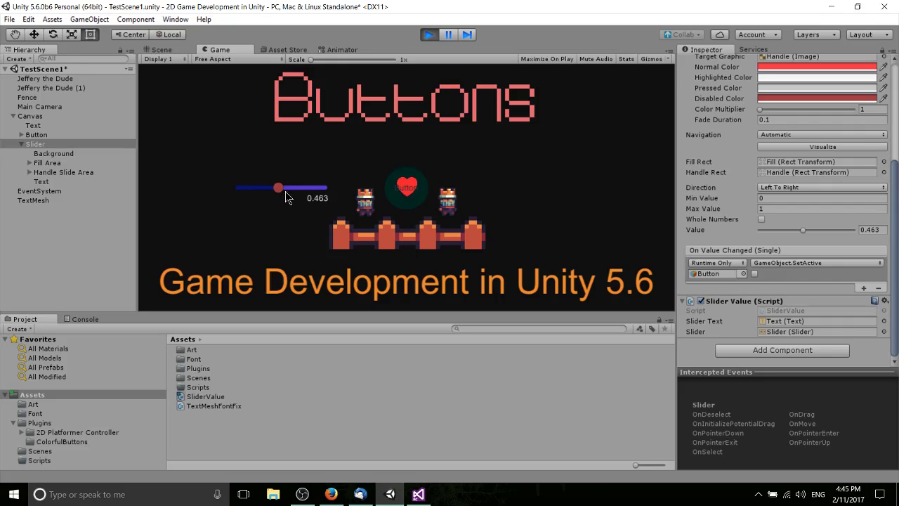
click(322, 188)
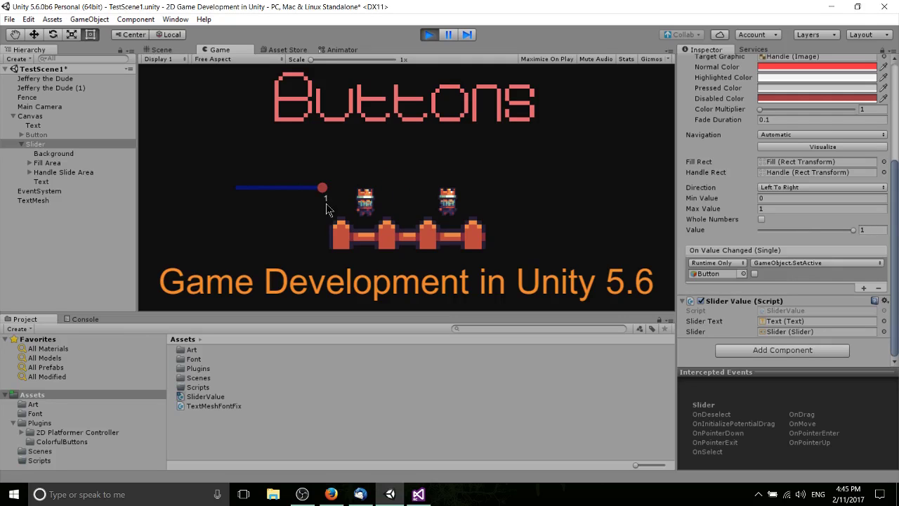
click(428, 34)
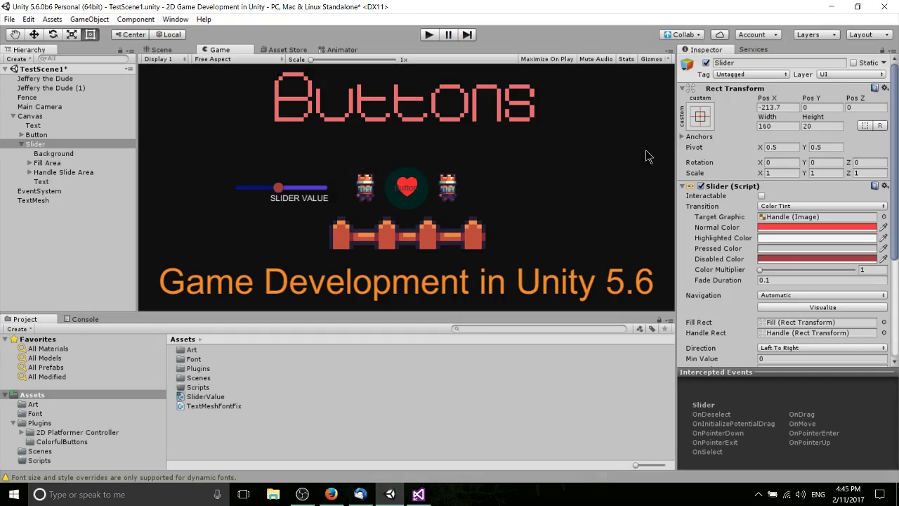